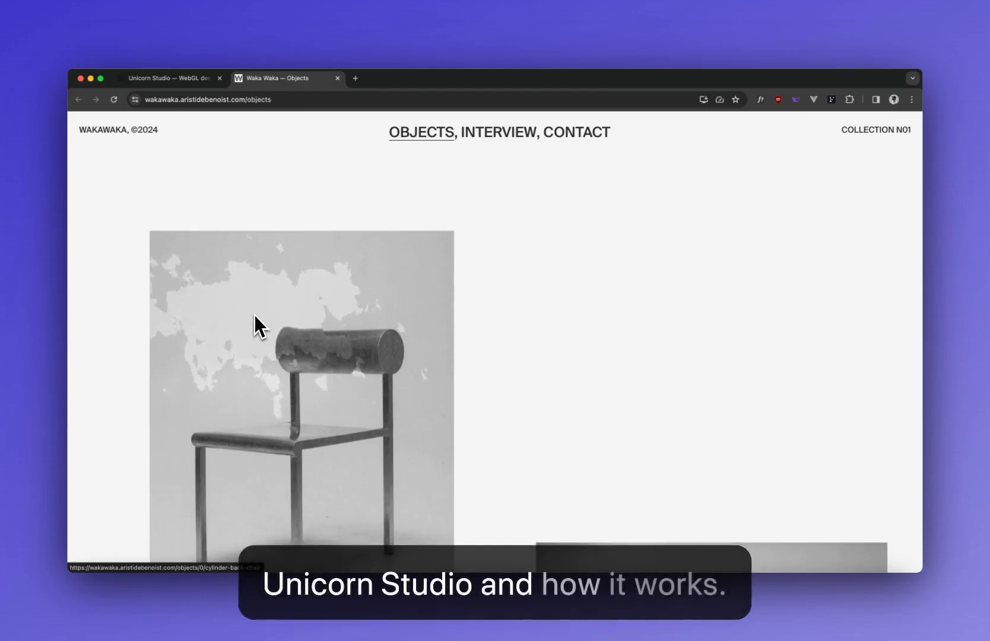
Examine the splotchy hover distortion on the furniture pictures of the Waka Waka objects page
{"action": "scroll", "coordinate": [284, 293], "scroll_direction": "down", "scroll_amount": 3}
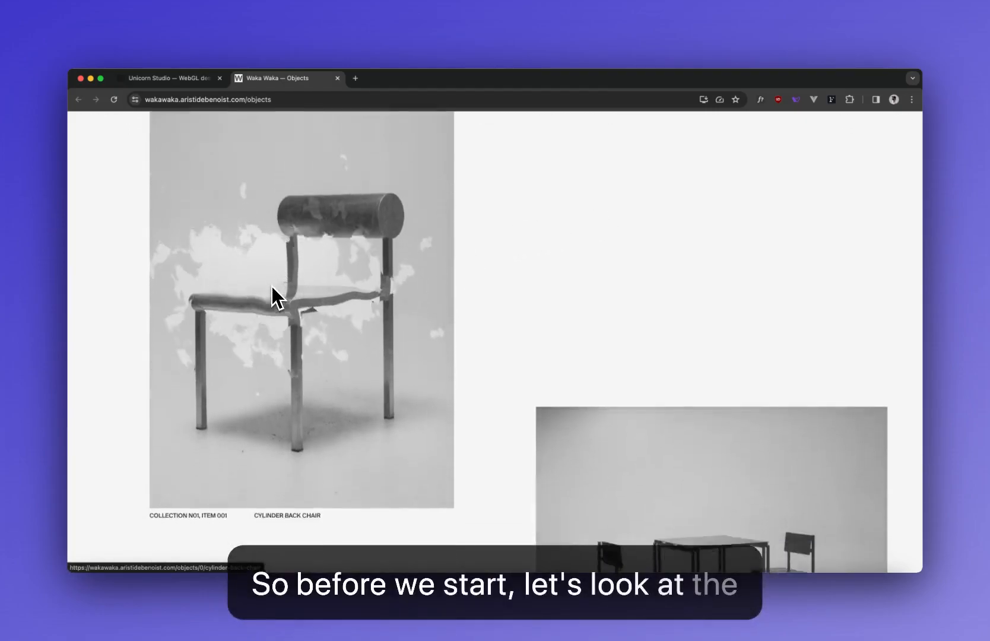
{"action": "scroll", "coordinate": [481, 290], "scroll_direction": "up", "scroll_amount": 3}
{"action": "scroll", "coordinate": [332, 368], "scroll_direction": "down", "scroll_amount": 3}
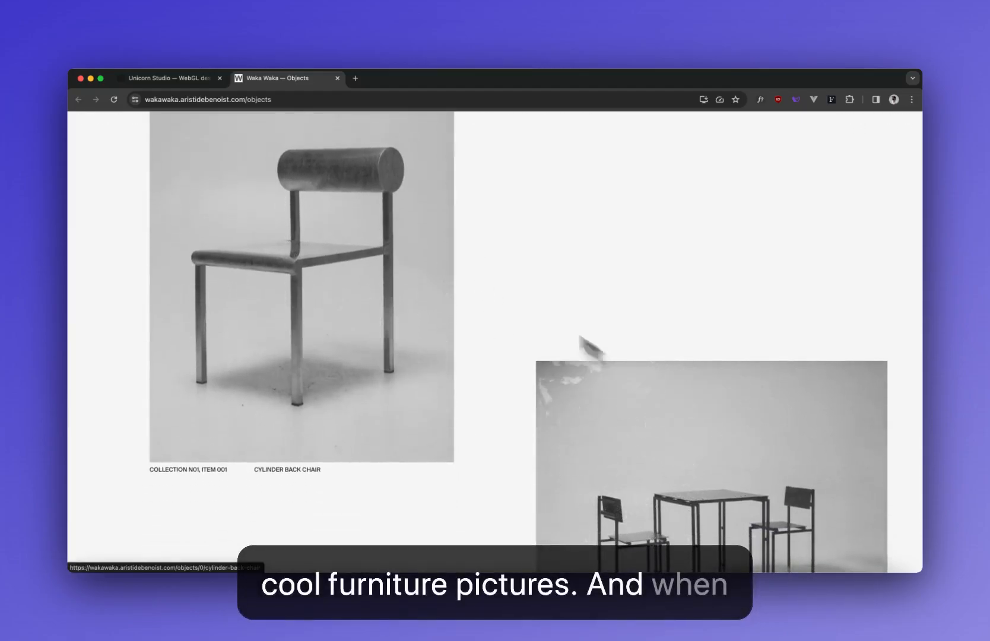
{"action": "scroll", "coordinate": [428, 246], "scroll_direction": "up", "scroll_amount": 3}
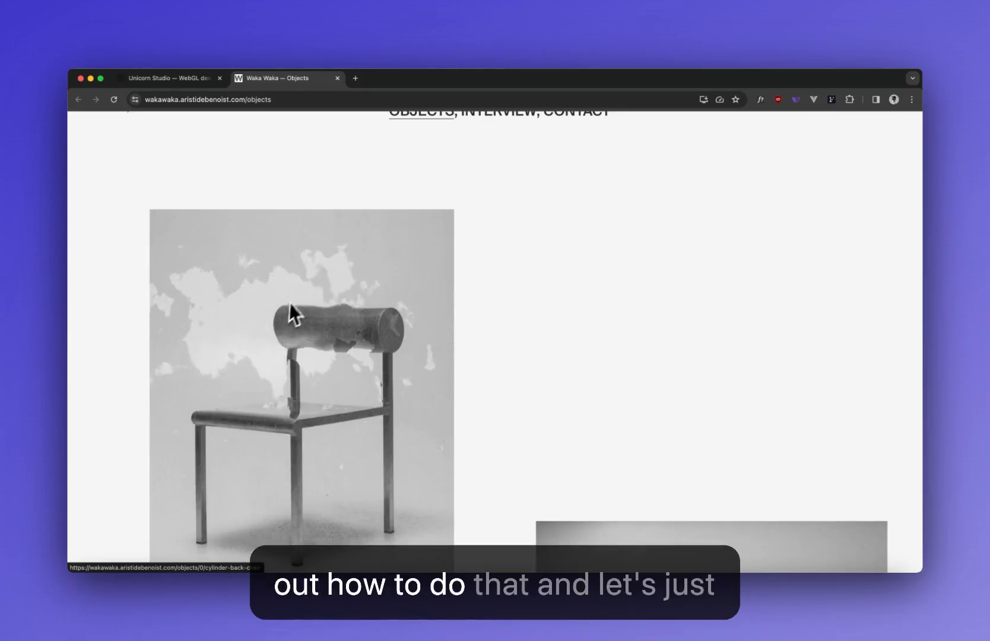
Switch to the Unicorn Studio project and add the grey chair picture from the image gallery to the canvas
{"action": "left_click", "coordinate": [165, 78]}
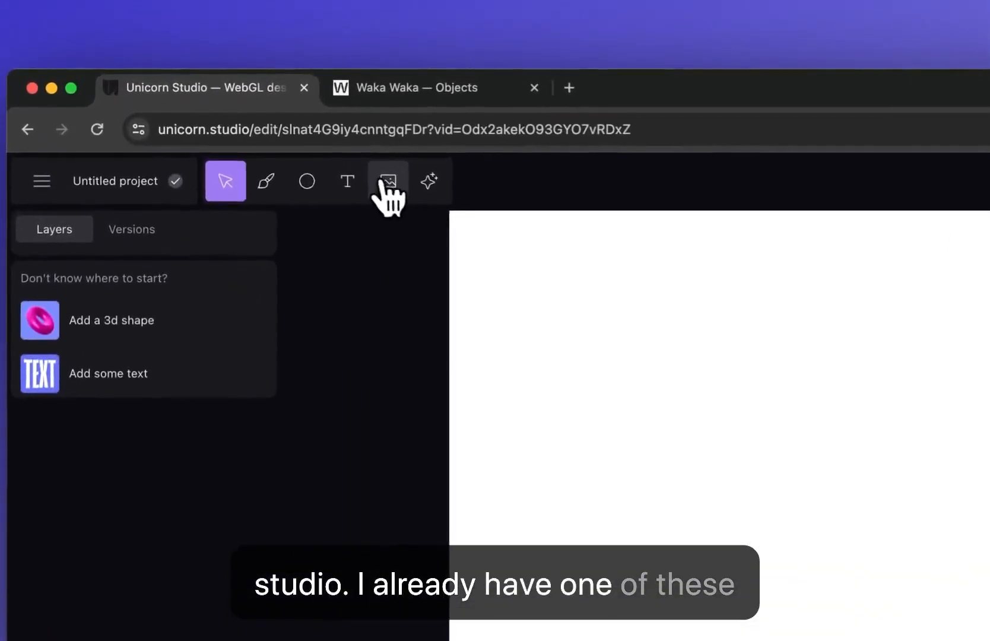
{"action": "left_click", "coordinate": [383, 182]}
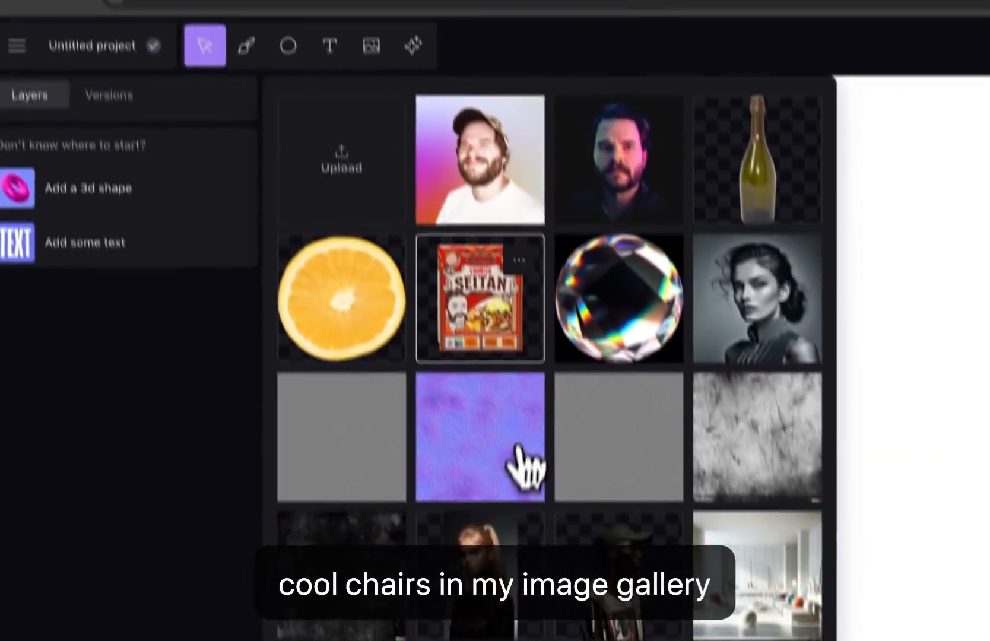
{"action": "scroll", "coordinate": [540, 600], "scroll_direction": "down", "scroll_amount": 10}
{"action": "scroll", "coordinate": [354, 252], "scroll_direction": "down", "scroll_amount": 15}
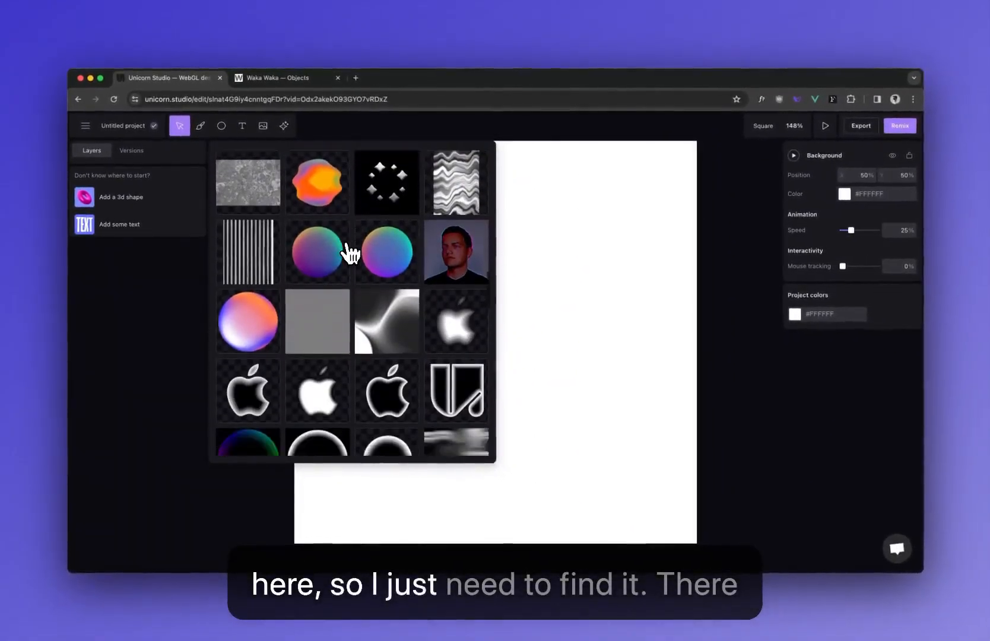
{"action": "left_click", "coordinate": [457, 216]}
{"action": "left_click", "coordinate": [582, 330]}
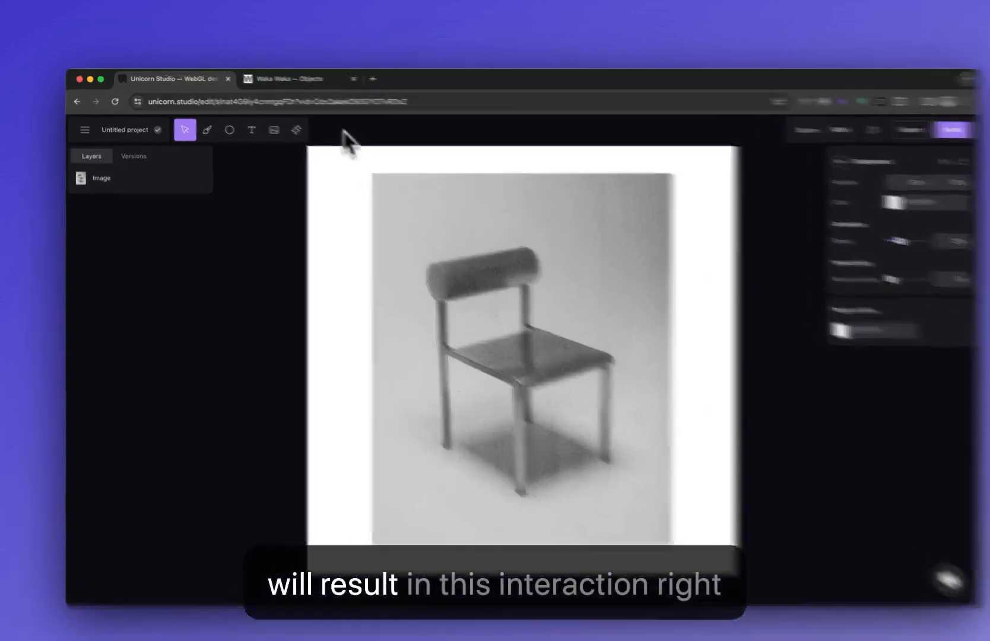
Compare with the Waka Waka hover effect and draw a circle about 221 by 211 px over the chair's seat and legs
{"action": "left_click", "coordinate": [278, 78]}
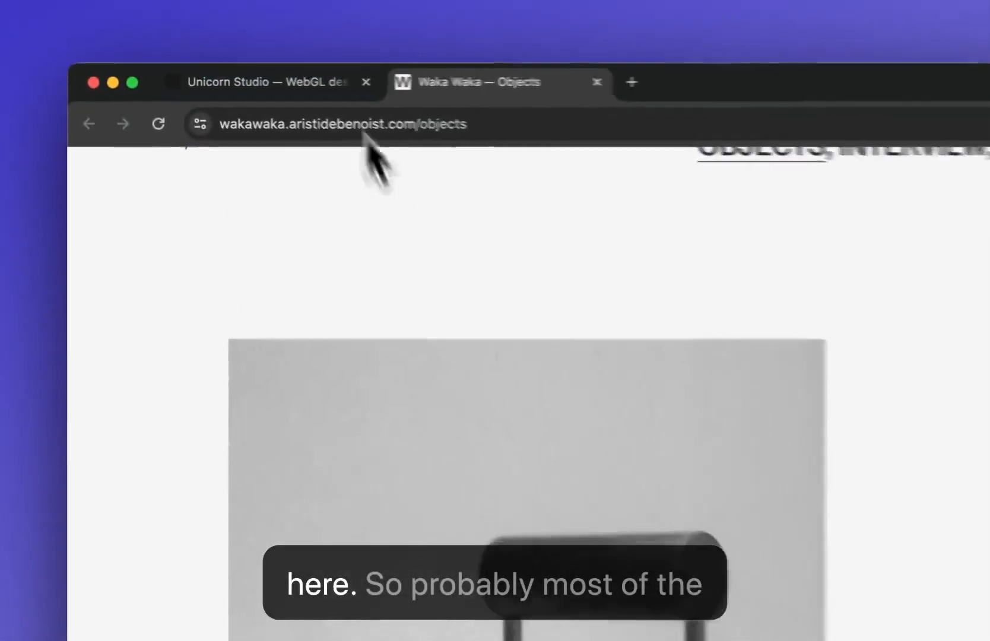
{"action": "left_click", "coordinate": [270, 31]}
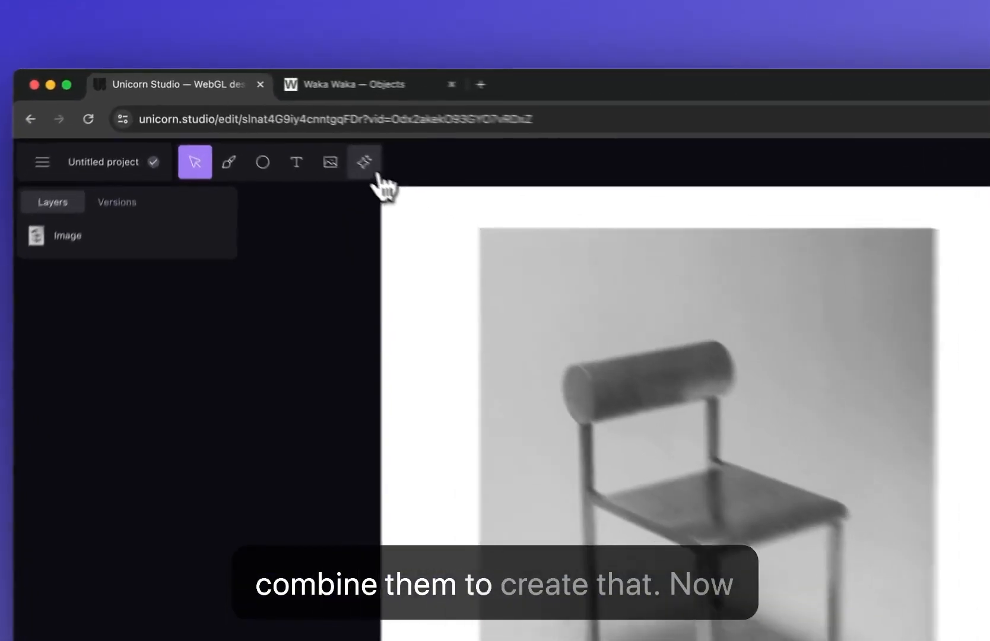
{"action": "left_click", "coordinate": [284, 126]}
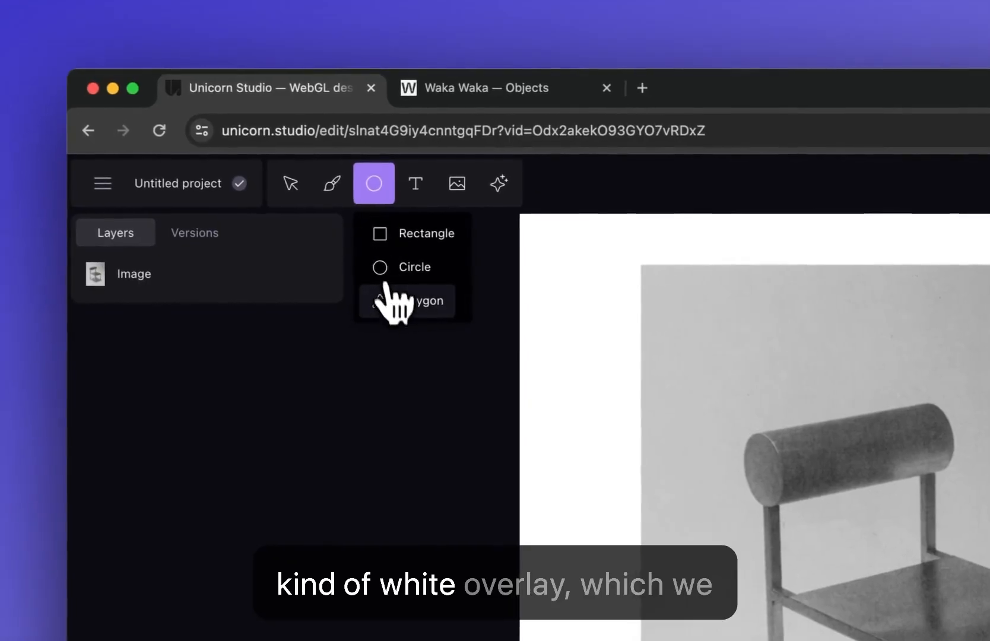
{"action": "left_click", "coordinate": [399, 270]}
{"action": "left_click_drag", "start_coordinate": [625, 177], "coordinate": [303, 473]}
Give the circle a white fill at 20% opacity and raise its mouse tracking
{"action": "left_click", "coordinate": [777, 278]}
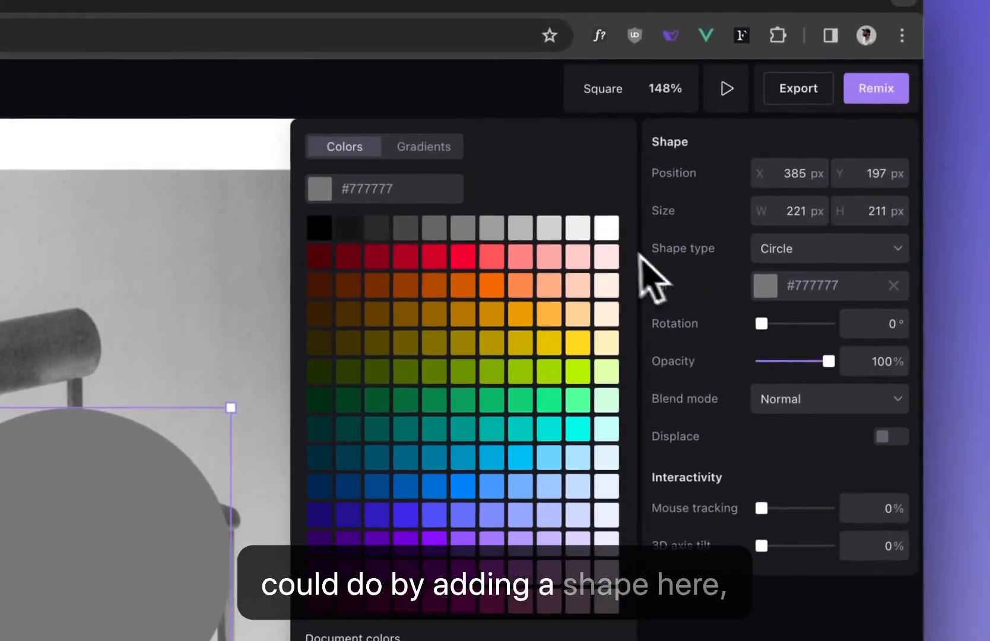
{"action": "left_click", "coordinate": [618, 217]}
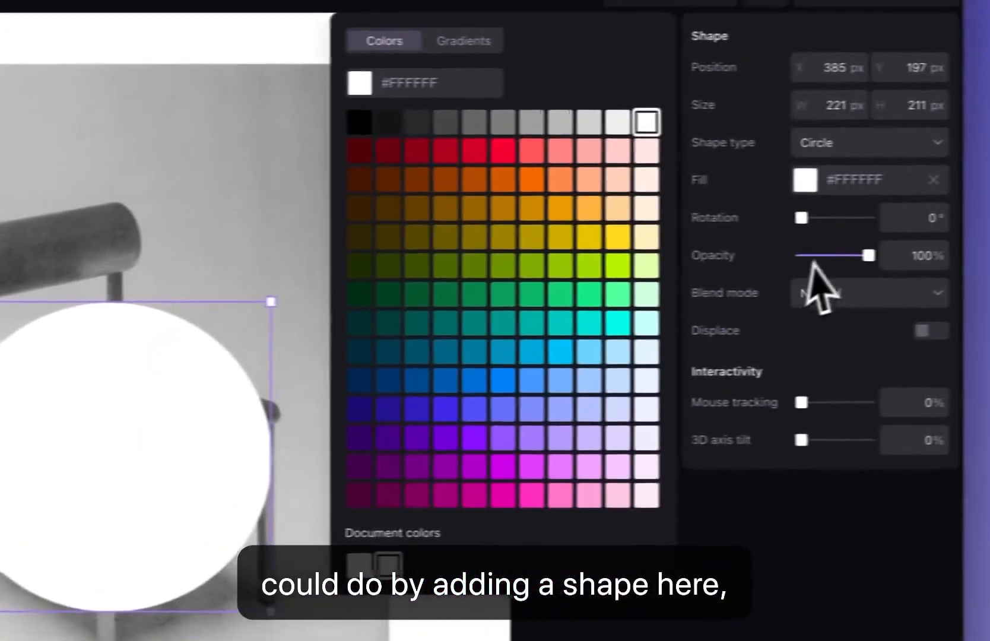
{"action": "left_click", "coordinate": [815, 256]}
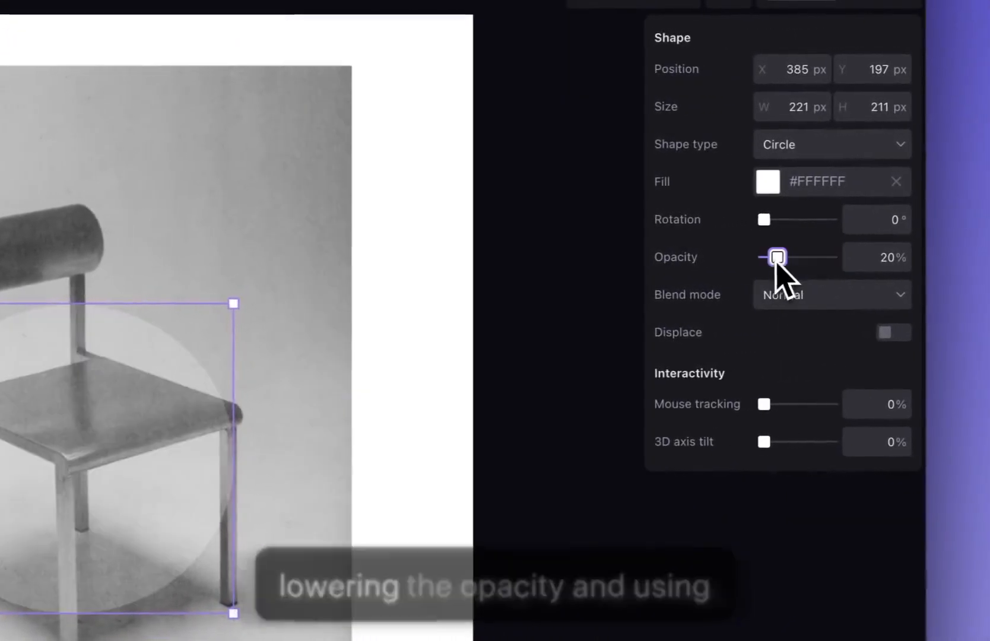
{"action": "left_click_drag", "start_coordinate": [760, 404], "coordinate": [813, 404]}
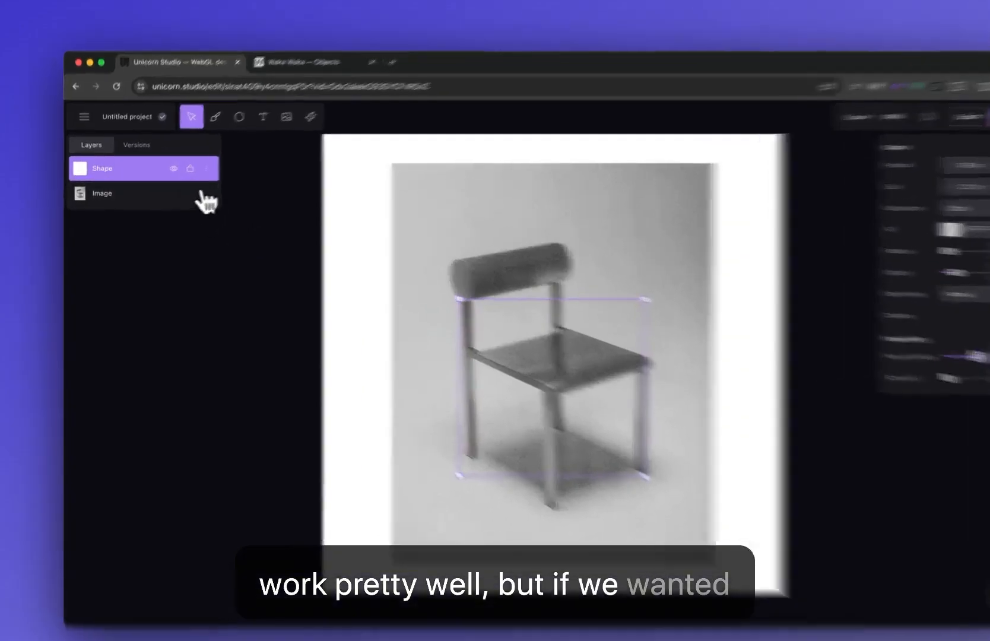
Add the FBM distortion effect to the circle and start its animation
{"action": "right_click", "coordinate": [193, 169]}
{"action": "left_click", "coordinate": [214, 176]}
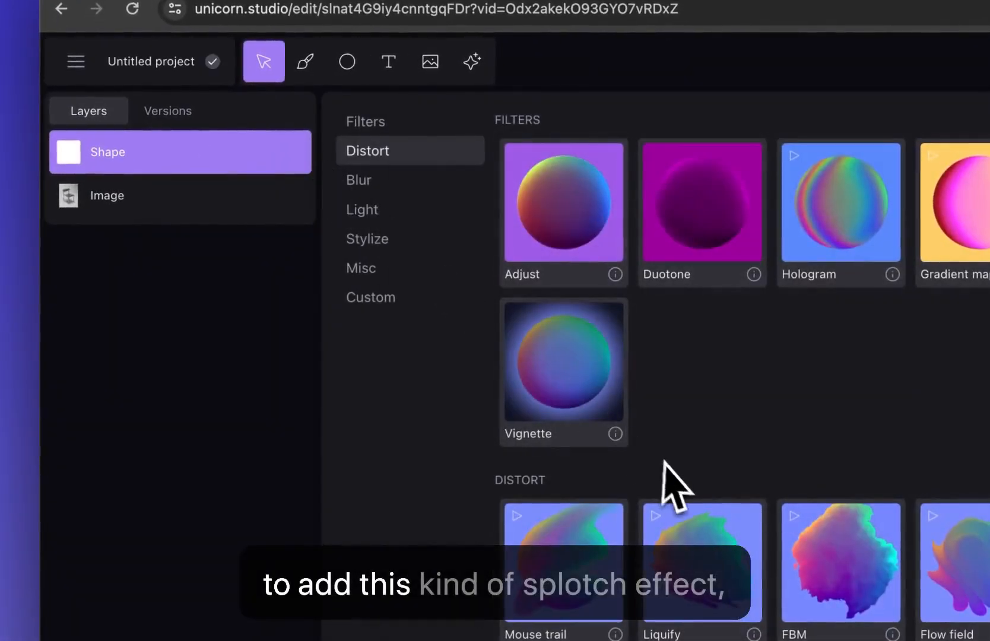
{"action": "left_click", "coordinate": [840, 563]}
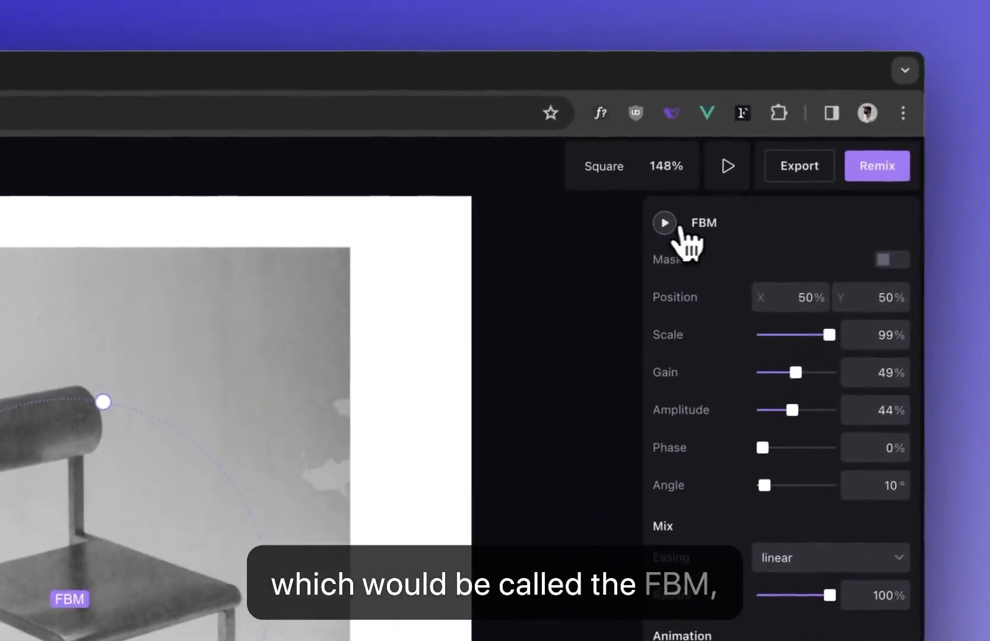
{"action": "left_click", "coordinate": [663, 223]}
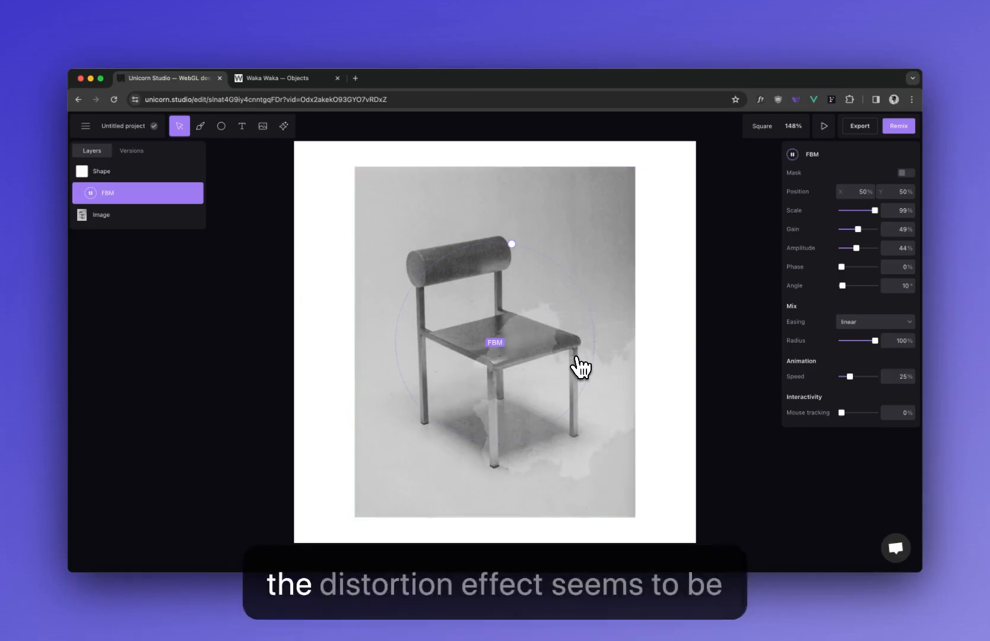
Check the Waka Waka effect again, and move the FBM effect out of the circle to the top of the layer order
{"action": "left_click", "coordinate": [299, 79]}
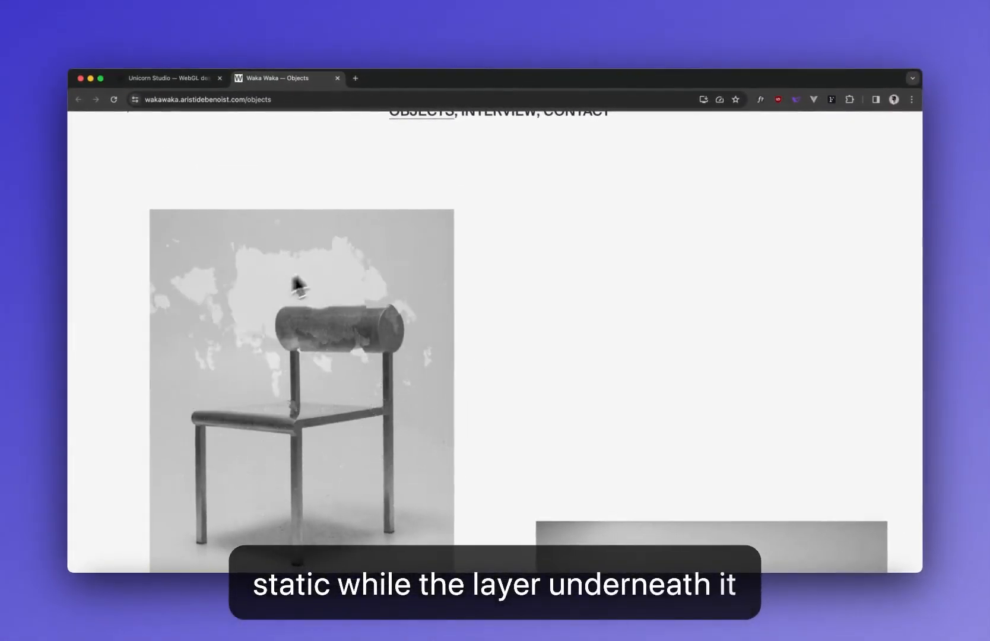
{"action": "left_click", "coordinate": [169, 78]}
{"action": "left_click_drag", "start_coordinate": [124, 191], "coordinate": [123, 168]}
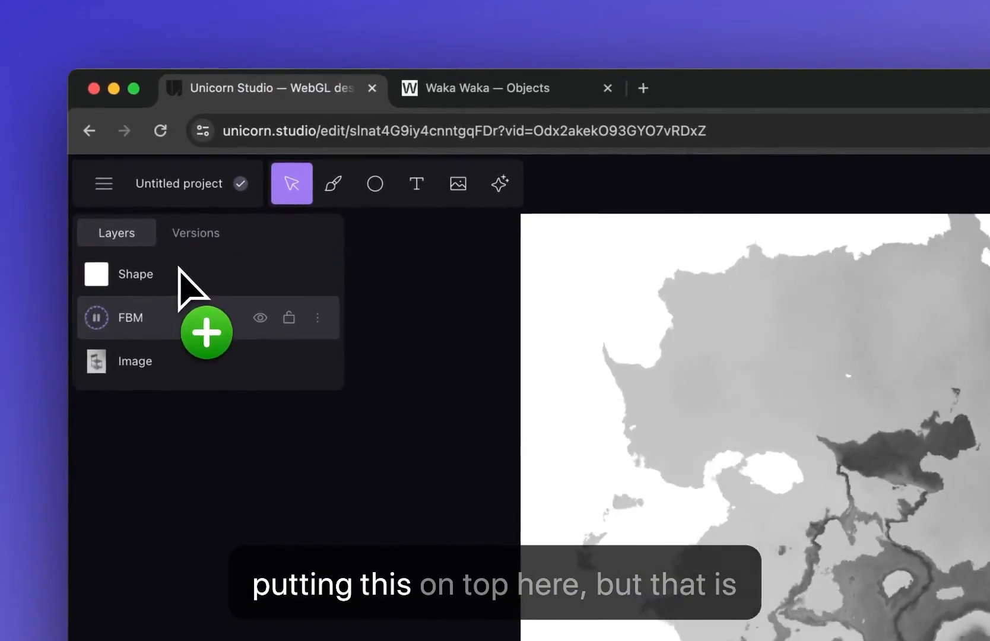
{"action": "left_click_drag", "start_coordinate": [178, 268], "coordinate": [170, 271]}
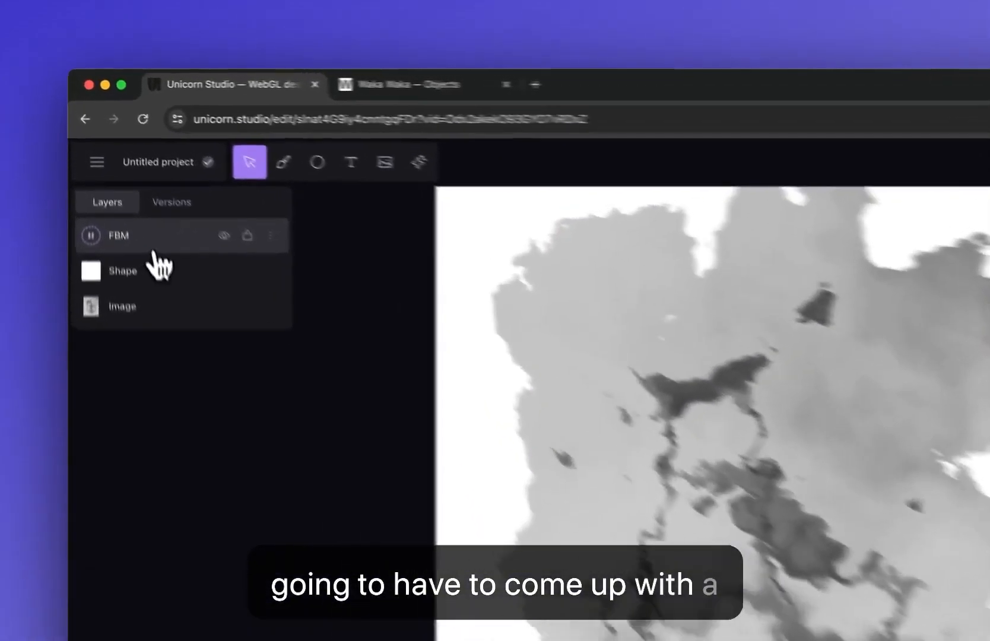
Delete the FBM effect and the circle so only the chair image remains
{"action": "left_click", "coordinate": [119, 173]}
{"action": "key", "text": "Delete"}
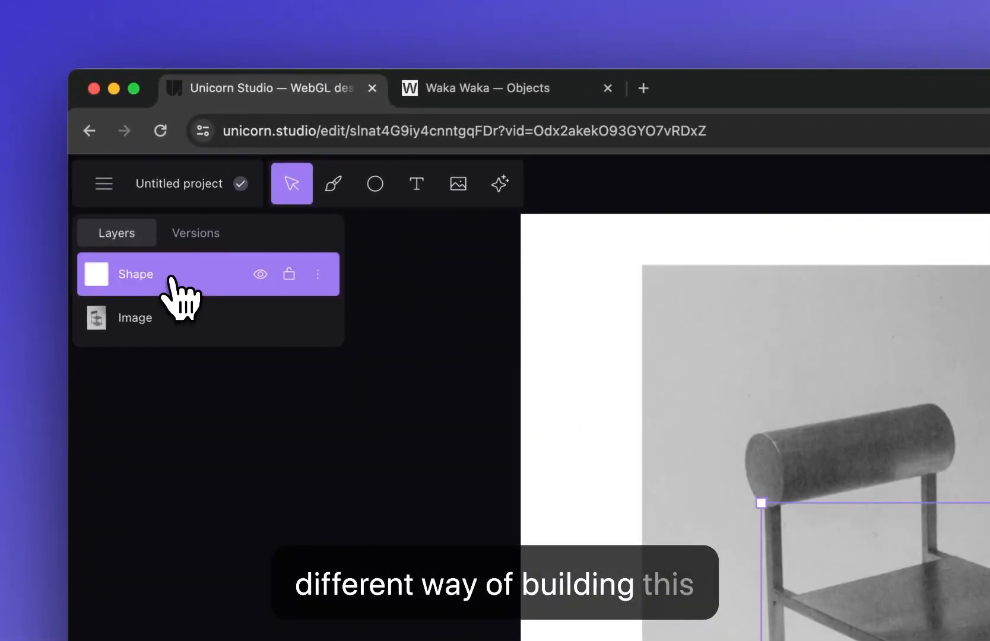
{"action": "key", "text": "Delete"}
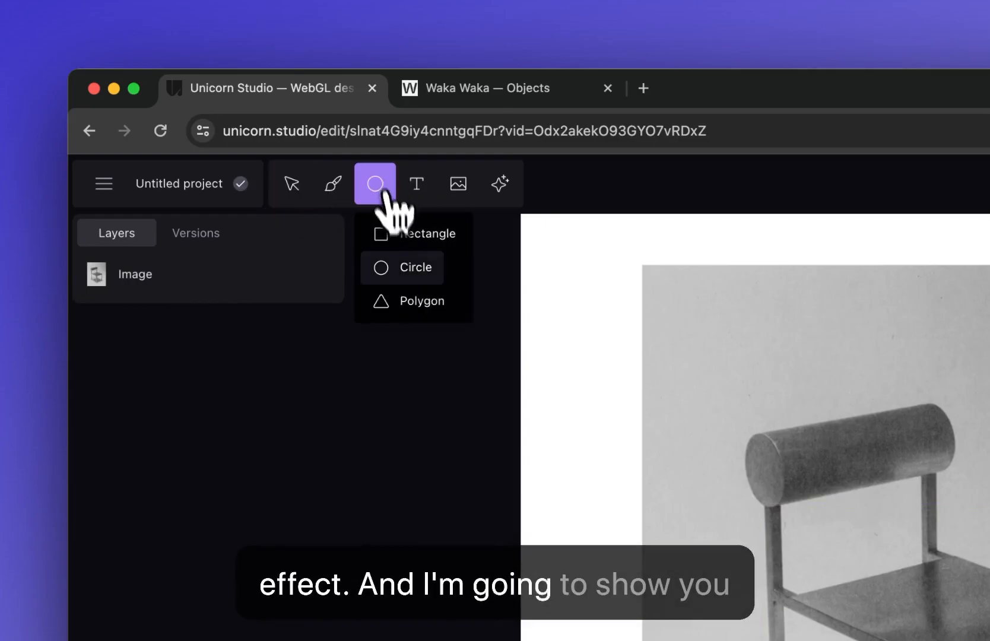
Draw a rectangle about 382 by 479 px covering the chair image and fill it with black #000000
{"action": "left_click", "coordinate": [410, 250]}
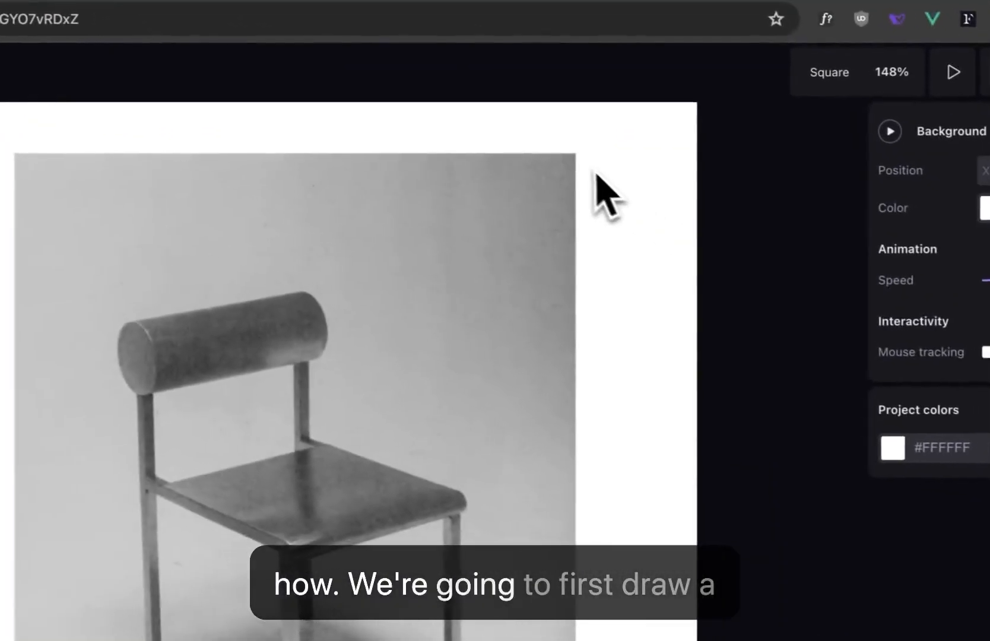
{"action": "left_click_drag", "start_coordinate": [567, 156], "coordinate": [380, 472]}
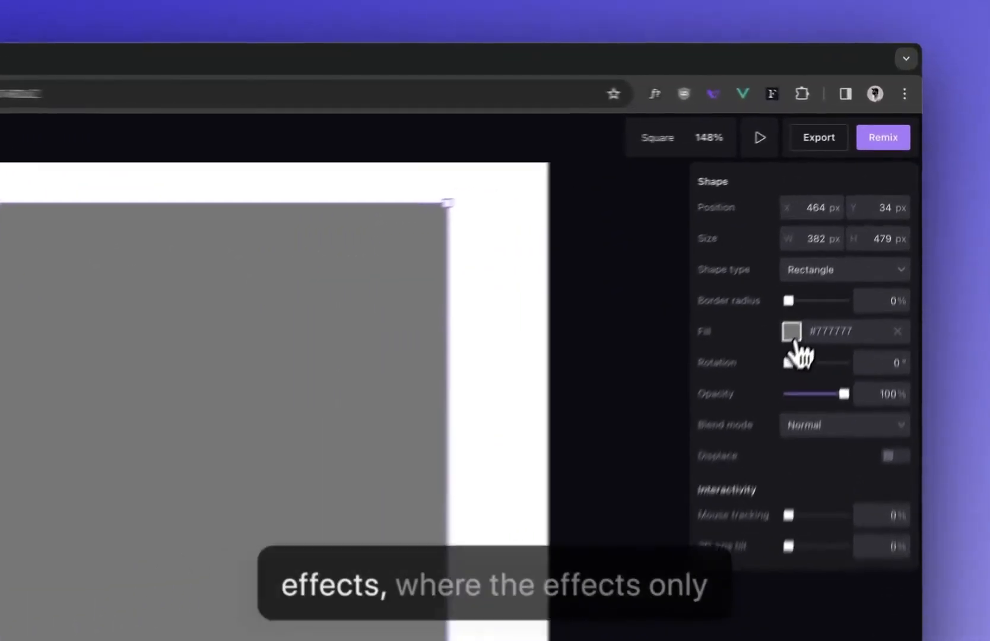
{"action": "left_click", "coordinate": [843, 243]}
{"action": "left_click", "coordinate": [764, 196]}
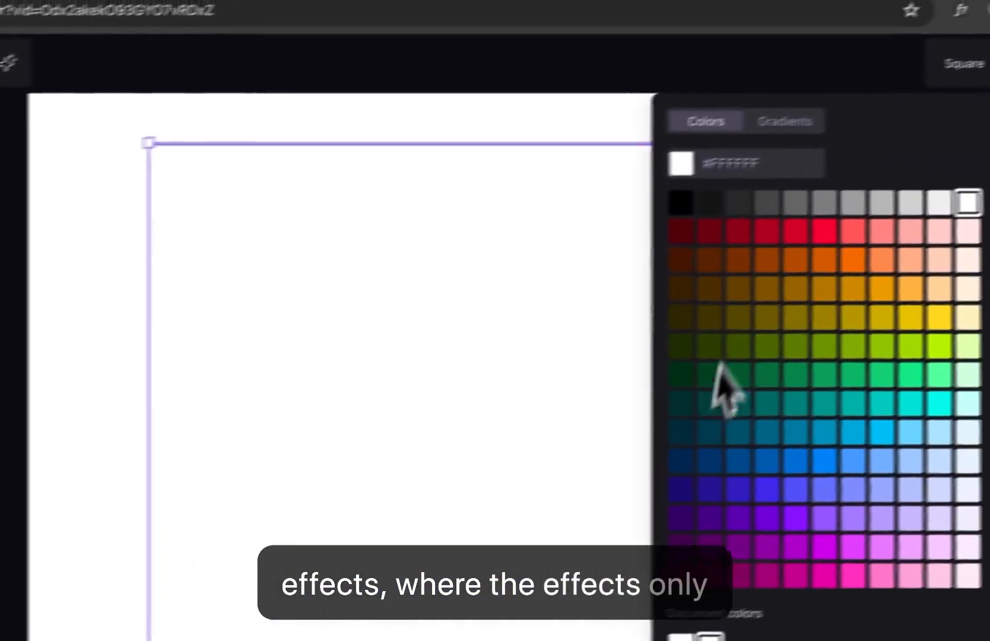
{"action": "left_click", "coordinate": [318, 283]}
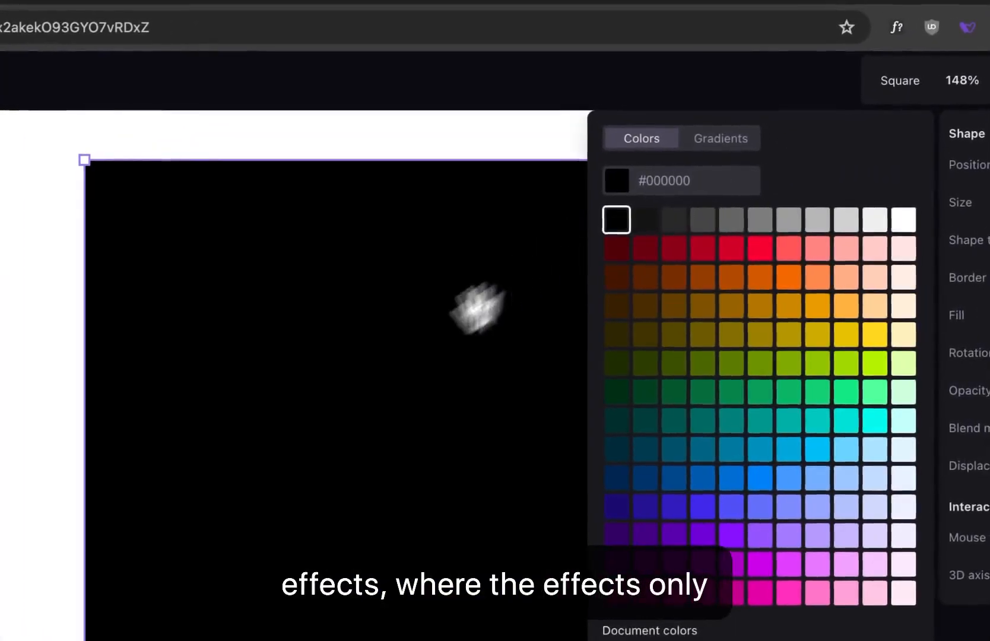
Add the Vignette filter as an effect on the black rectangle
{"action": "left_click", "coordinate": [336, 403]}
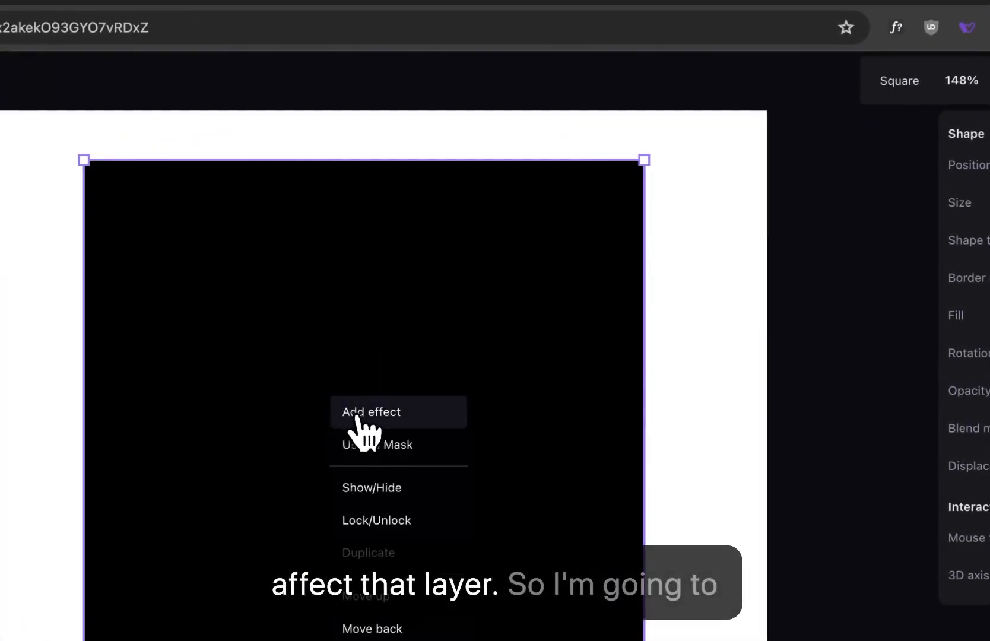
{"action": "left_click", "coordinate": [357, 415]}
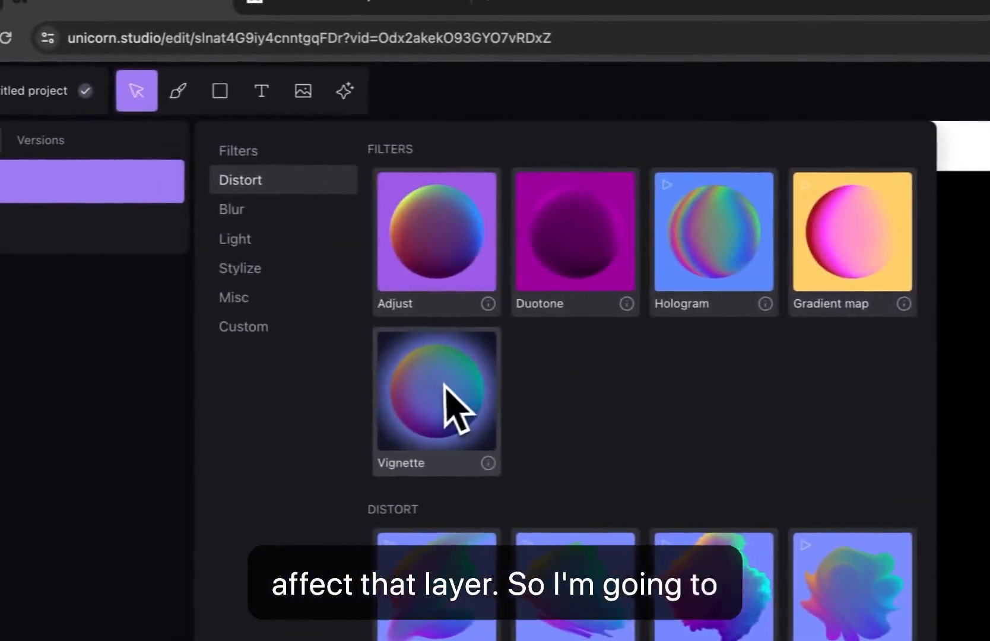
{"action": "left_click", "coordinate": [42, 391]}
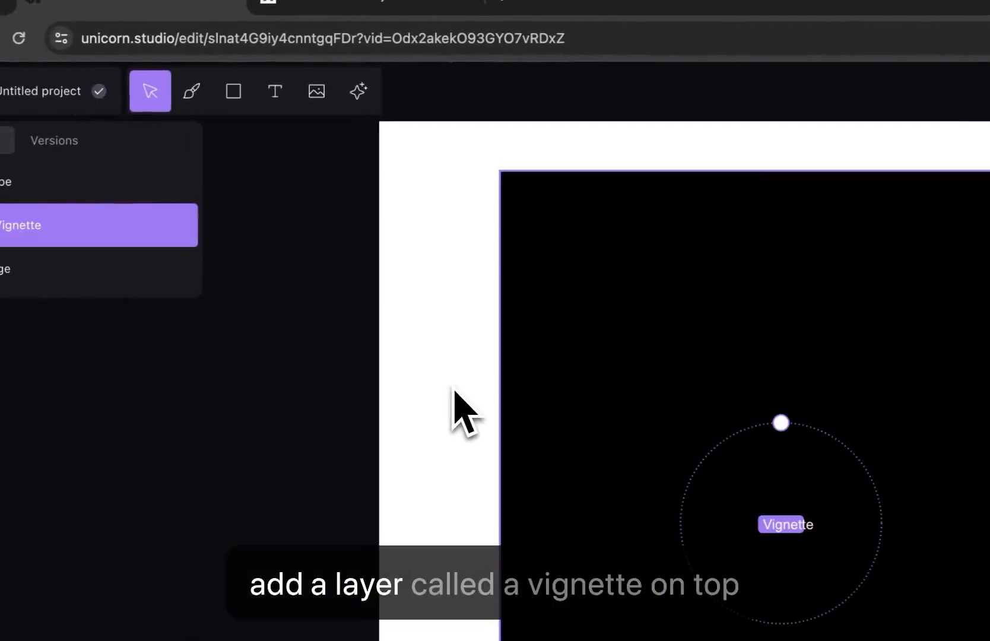
Change the rectangle's fill colour to white
{"action": "left_click", "coordinate": [7, 189]}
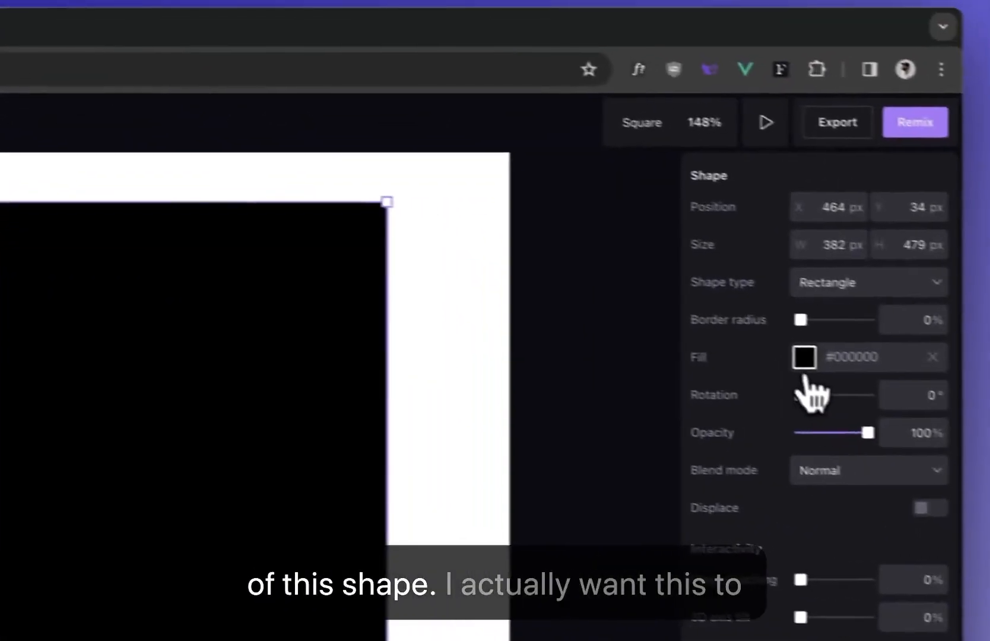
{"action": "left_click", "coordinate": [806, 360]}
{"action": "left_click", "coordinate": [624, 262]}
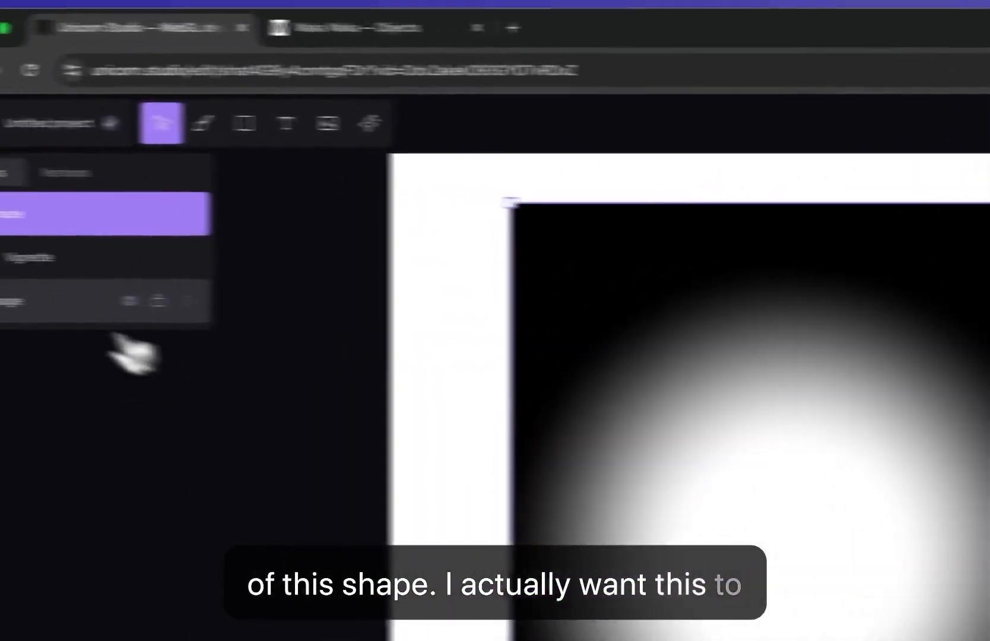
Position the vignette at about 49% X and 49% Y and shrink its radius to about 28%
{"action": "left_click", "coordinate": [47, 262]}
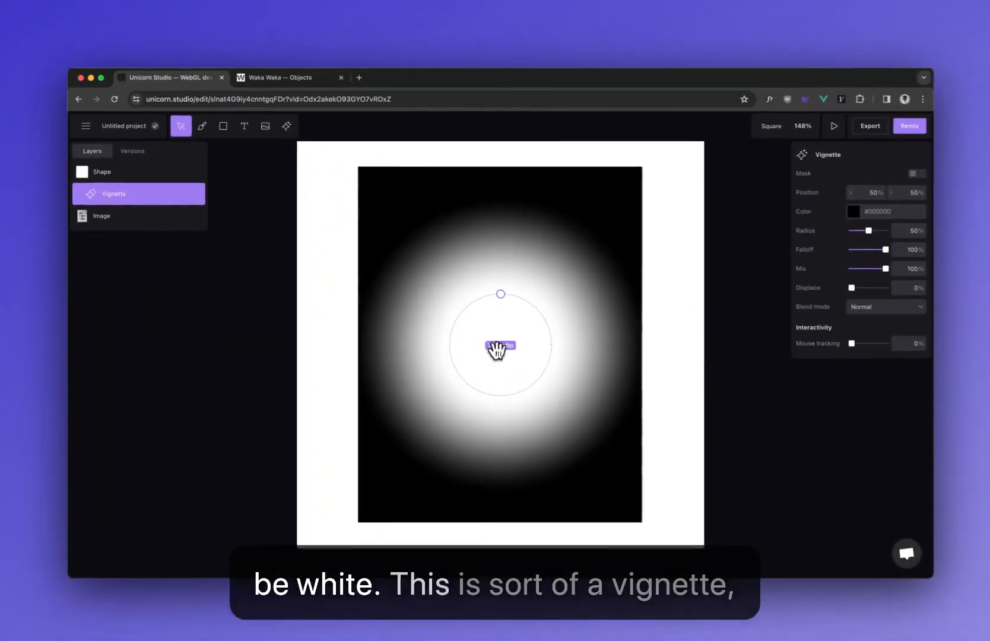
{"action": "left_click_drag", "start_coordinate": [497, 347], "coordinate": [469, 344]}
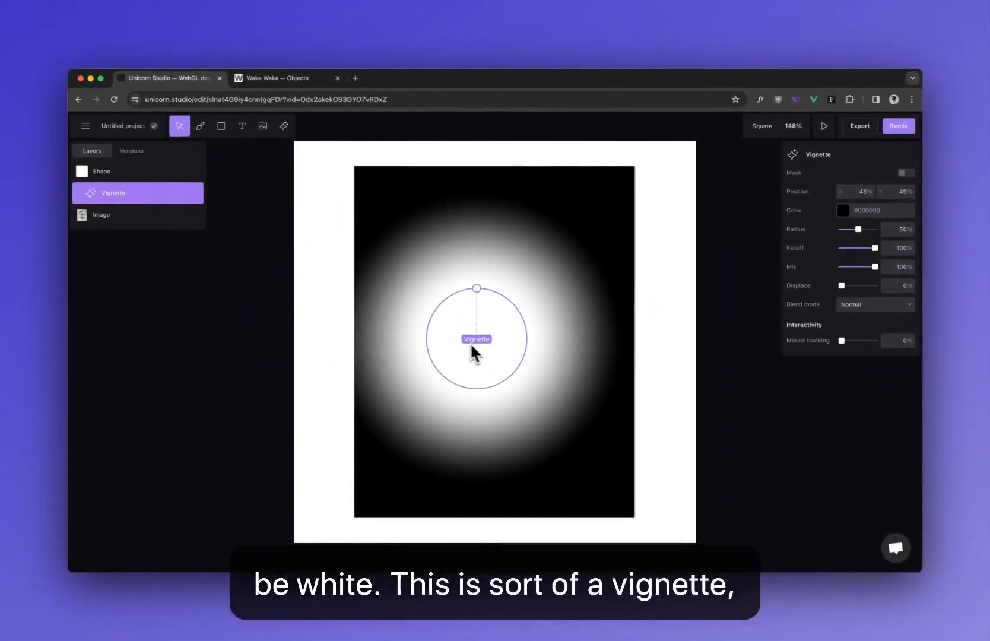
{"action": "mouse_move", "coordinate": [477, 288]}
{"action": "left_mouse_down"}
{"action": "mouse_move", "coordinate": [470, 327]}
{"action": "mouse_move", "coordinate": [579, 227]}
{"action": "mouse_move", "coordinate": [485, 299]}
{"action": "mouse_move", "coordinate": [495, 286]}
{"action": "left_mouse_up"}
{"action": "left_click_drag", "start_coordinate": [479, 330], "coordinate": [504, 342]}
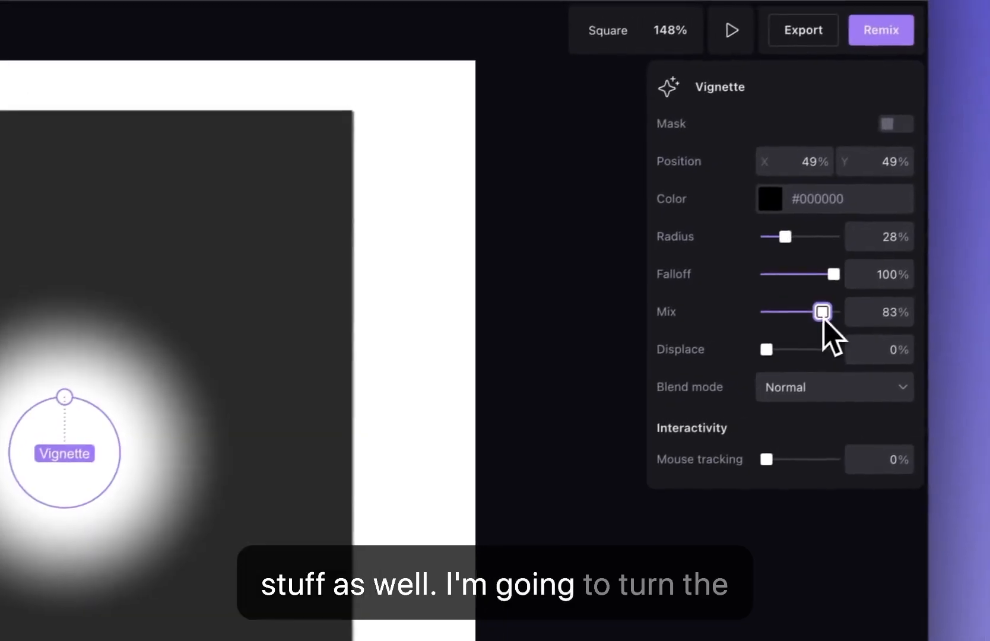
Set the vignette's mix to 100% and its falloff to 0%
{"action": "left_click_drag", "start_coordinate": [823, 319], "coordinate": [845, 320]}
{"action": "left_click_drag", "start_coordinate": [820, 278], "coordinate": [761, 282]}
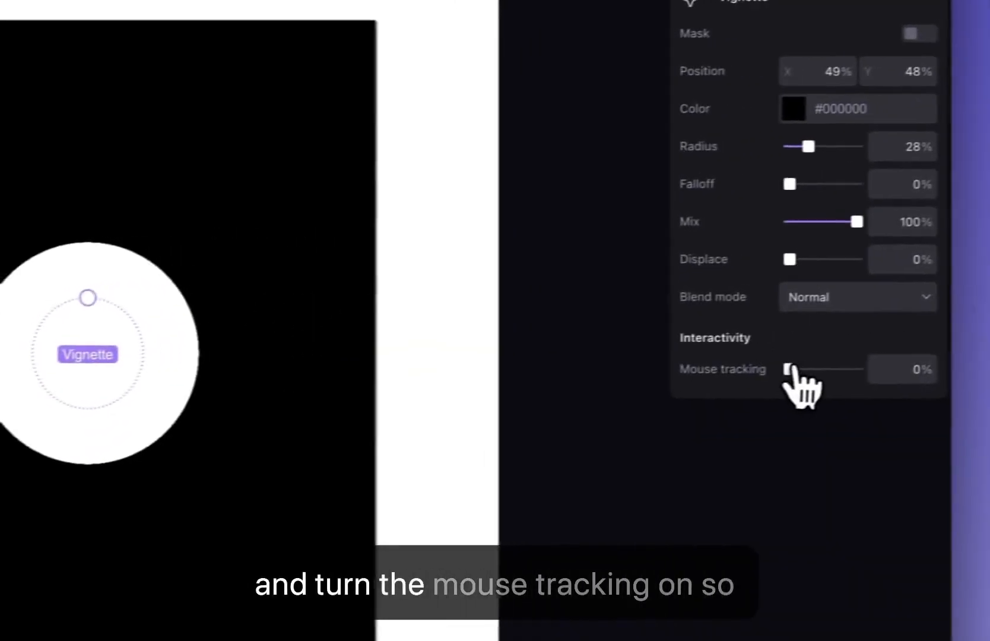
Set the vignette's mouse tracking to 100%
{"action": "left_click_drag", "start_coordinate": [987, 359], "coordinate": [989, 360]}
{"action": "left_click_drag", "start_coordinate": [766, 372], "coordinate": [807, 372]}
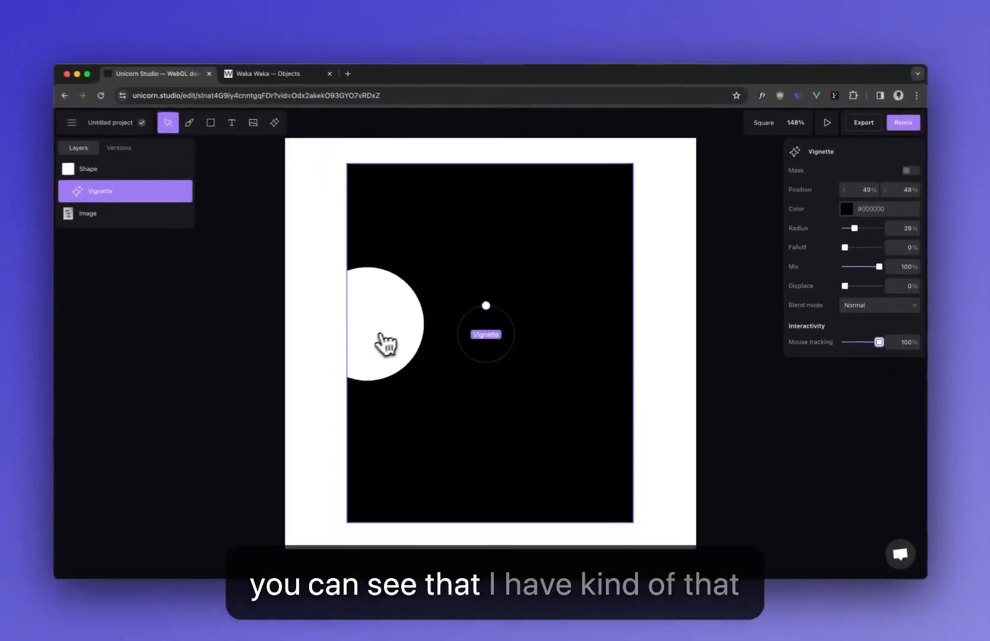
Set the rectangle shape's blend mode to Add and lower its opacity so the spot blends with the chair image
{"action": "left_click", "coordinate": [537, 341]}
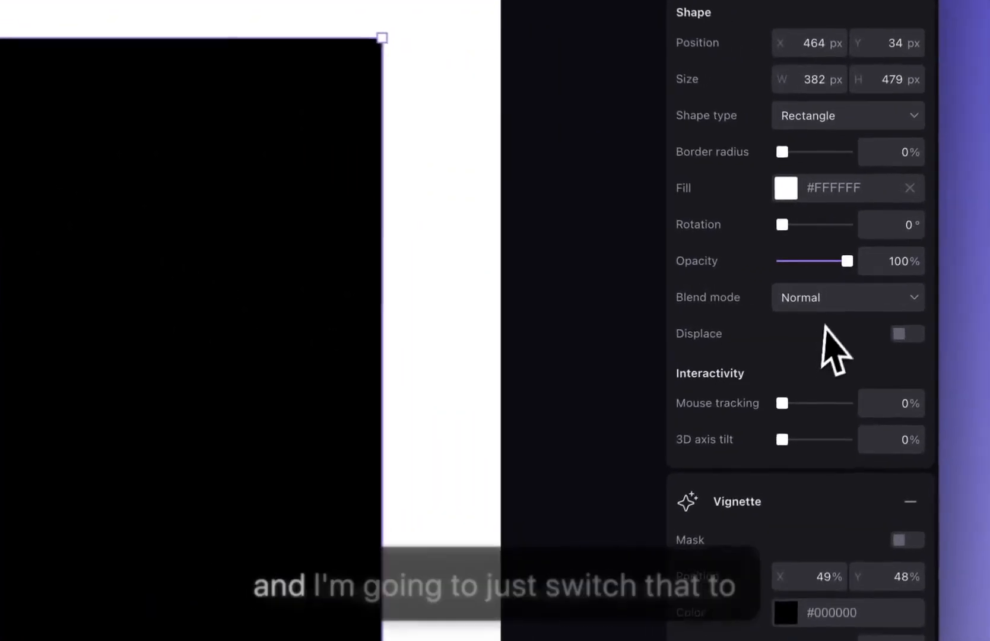
{"action": "left_click", "coordinate": [859, 300]}
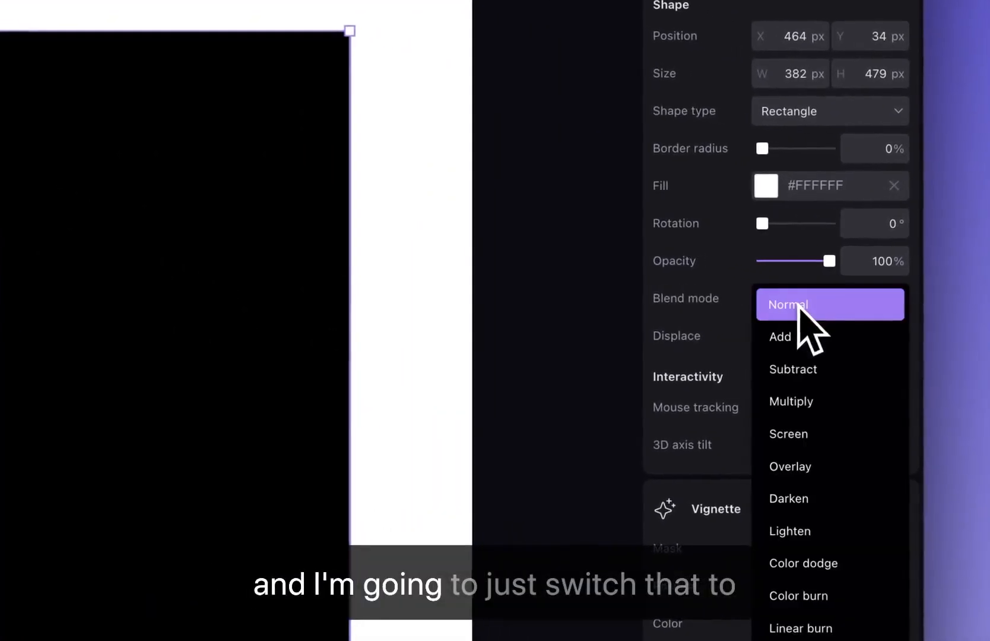
{"action": "left_click", "coordinate": [799, 335]}
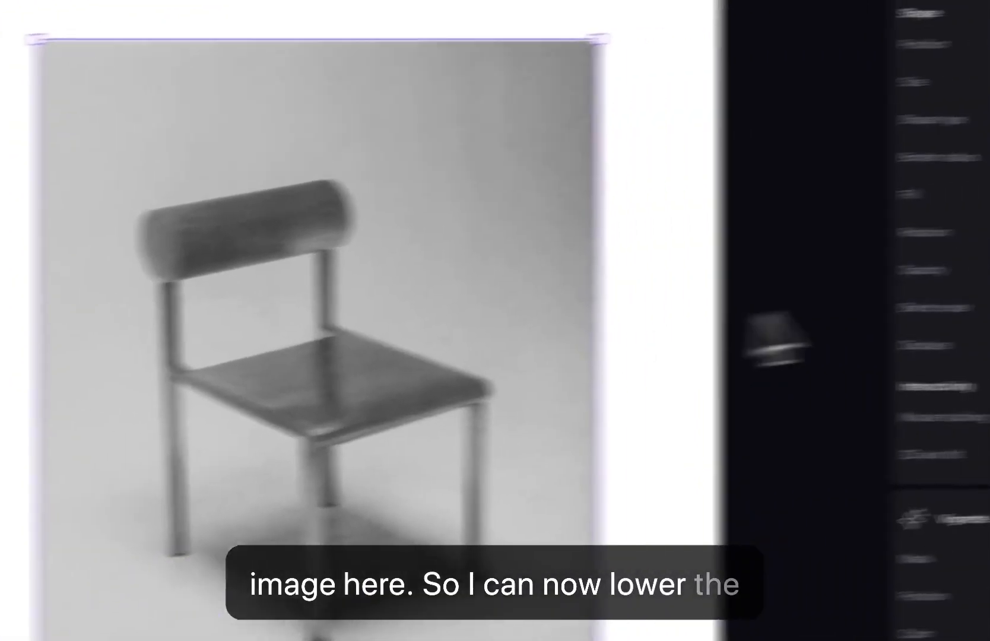
{"action": "left_click_drag", "start_coordinate": [875, 281], "coordinate": [850, 282]}
{"action": "left_click_drag", "start_coordinate": [803, 306], "coordinate": [829, 307]}
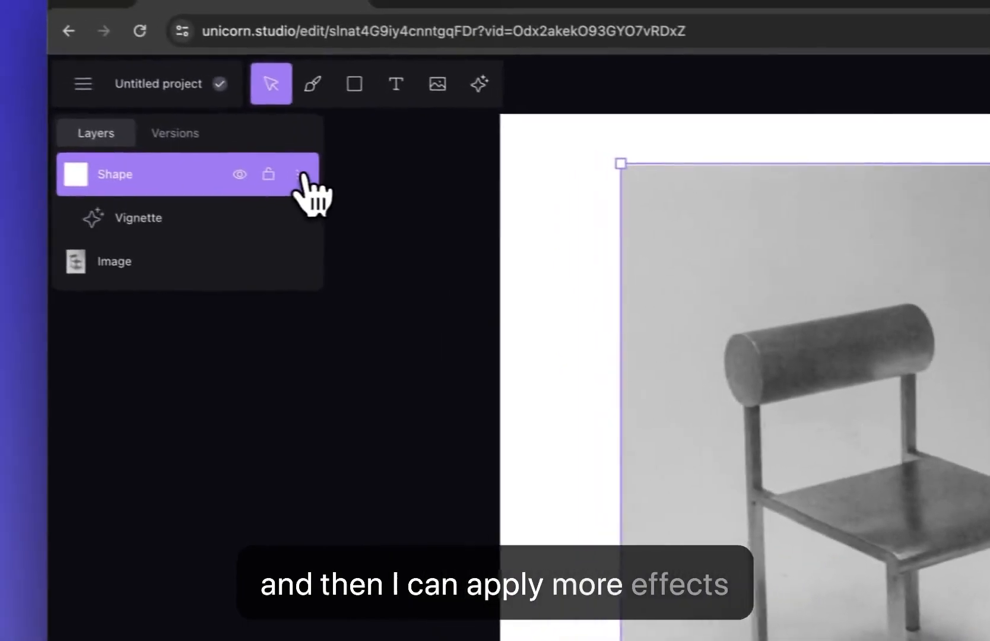
Add the FBM distortion as an effect on the rectangle shape, with a gain of 58% and an amplitude of 34%
{"action": "left_click", "coordinate": [298, 175]}
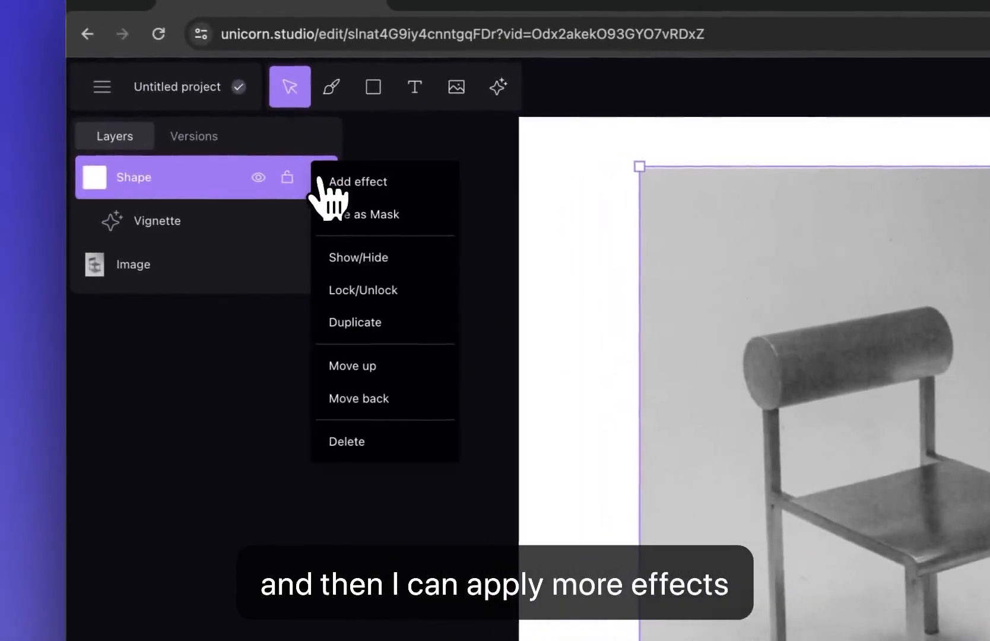
{"action": "left_click", "coordinate": [305, 181]}
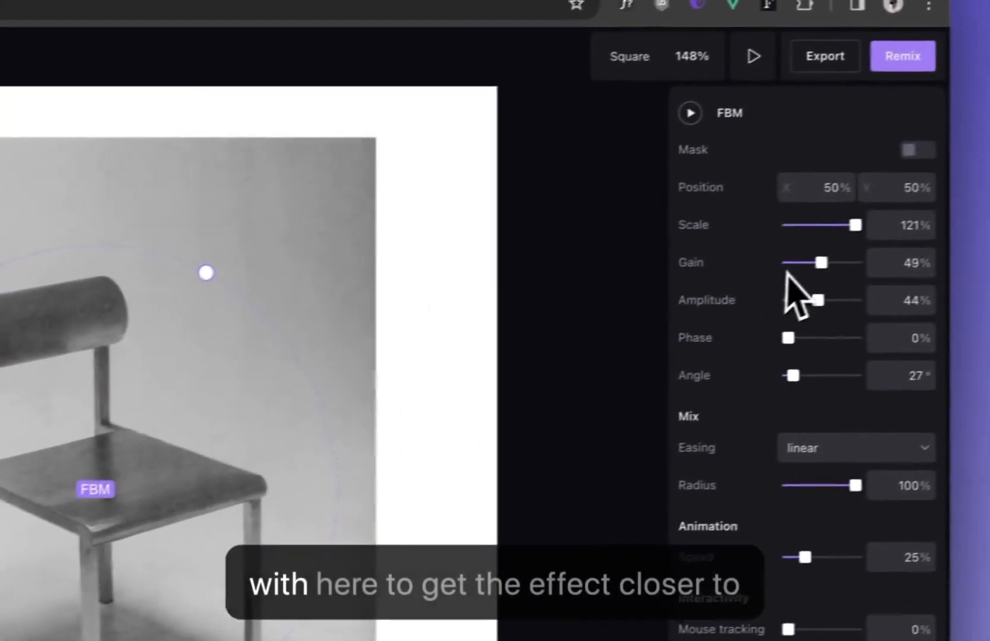
{"action": "left_click_drag", "start_coordinate": [821, 262], "coordinate": [863, 291]}
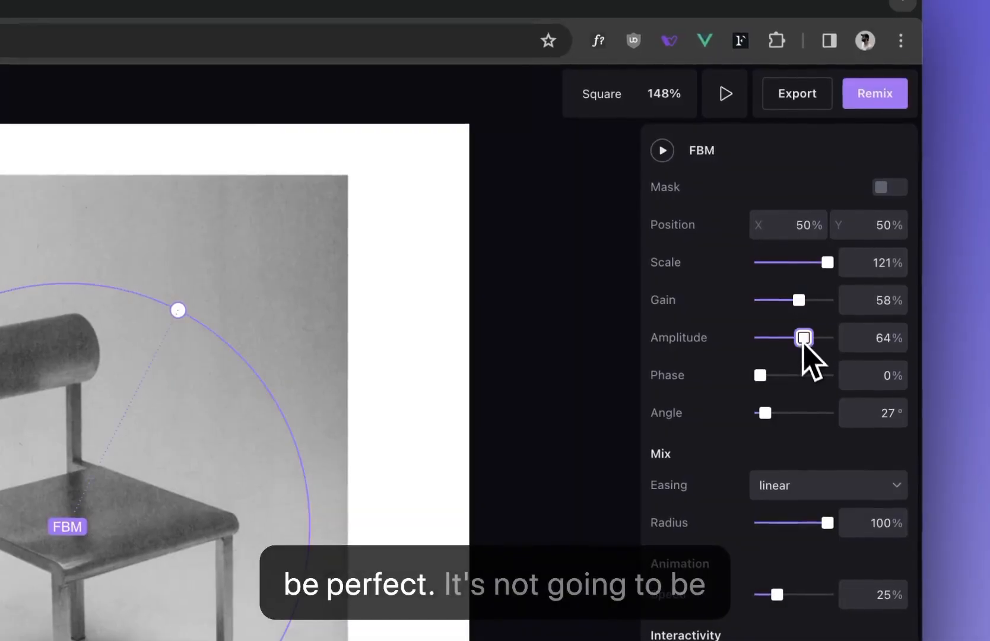
{"action": "left_click", "coordinate": [802, 339]}
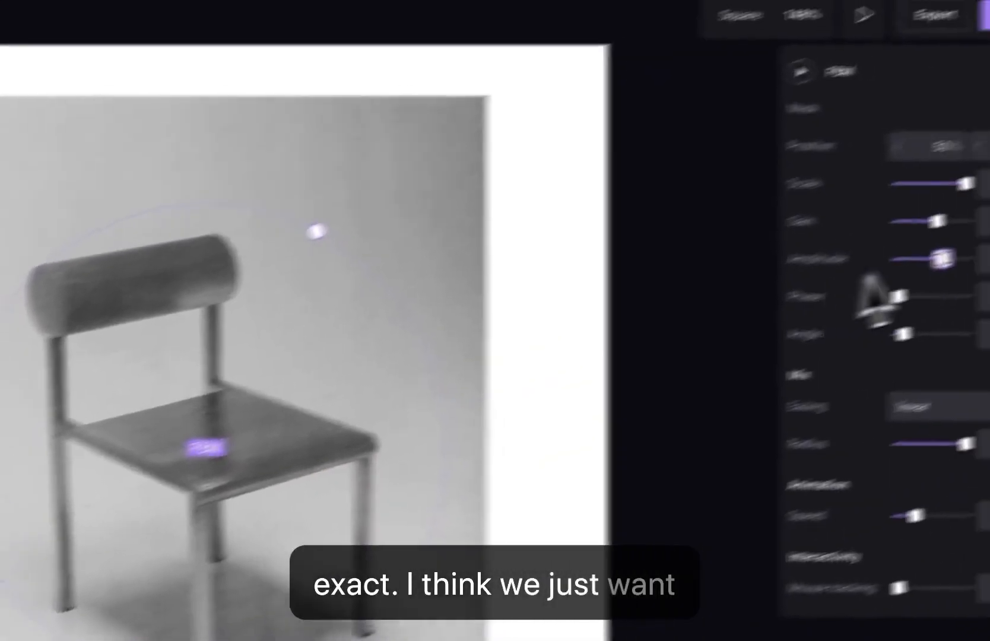
{"action": "left_click", "coordinate": [934, 255]}
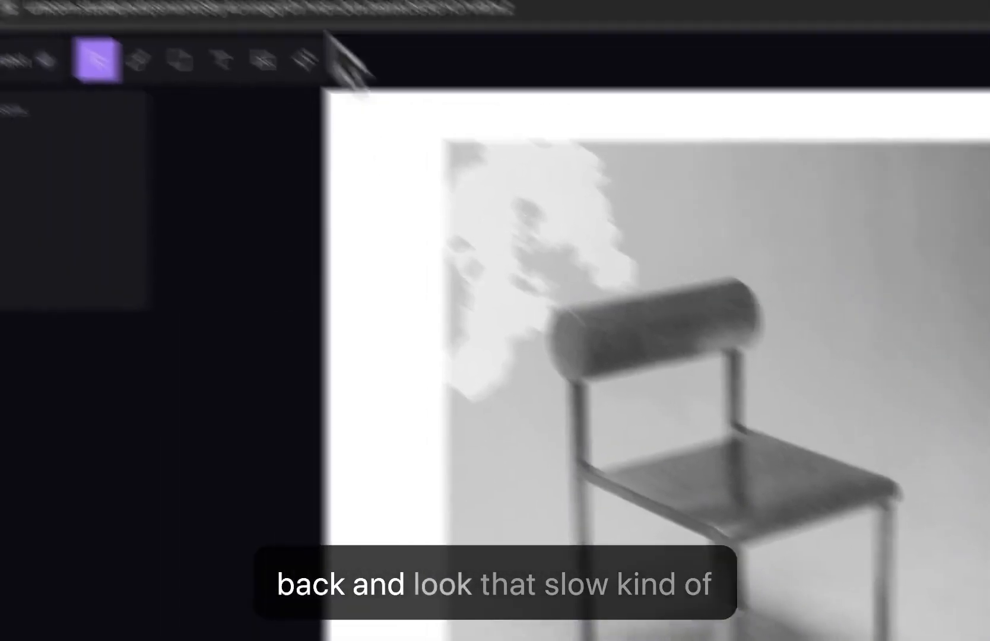
Add a Noise distortion as a separate layer above the shape and the chair image
{"action": "left_click", "coordinate": [442, 75]}
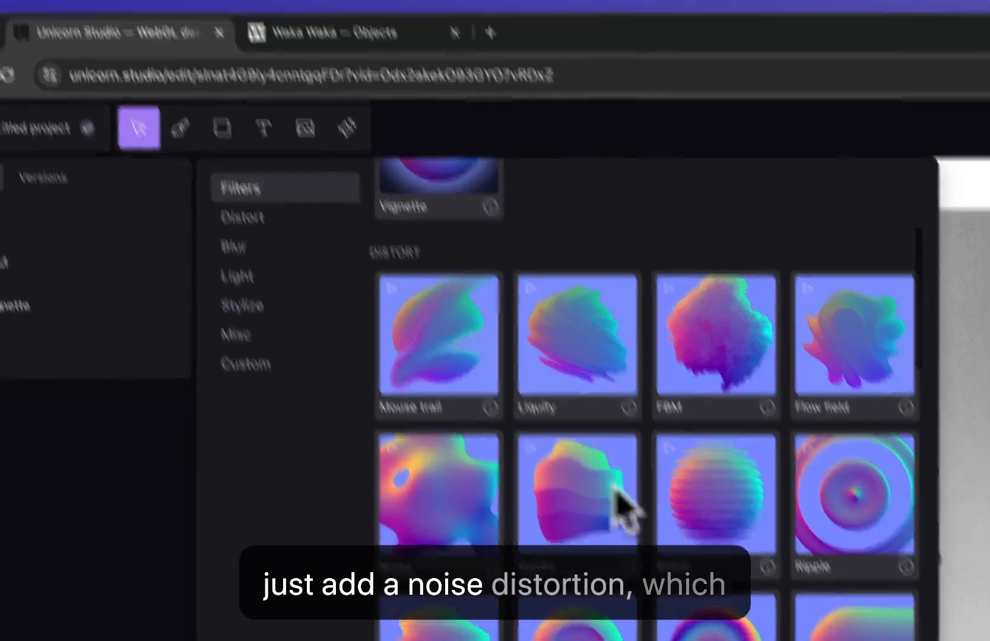
{"action": "left_click", "coordinate": [618, 509]}
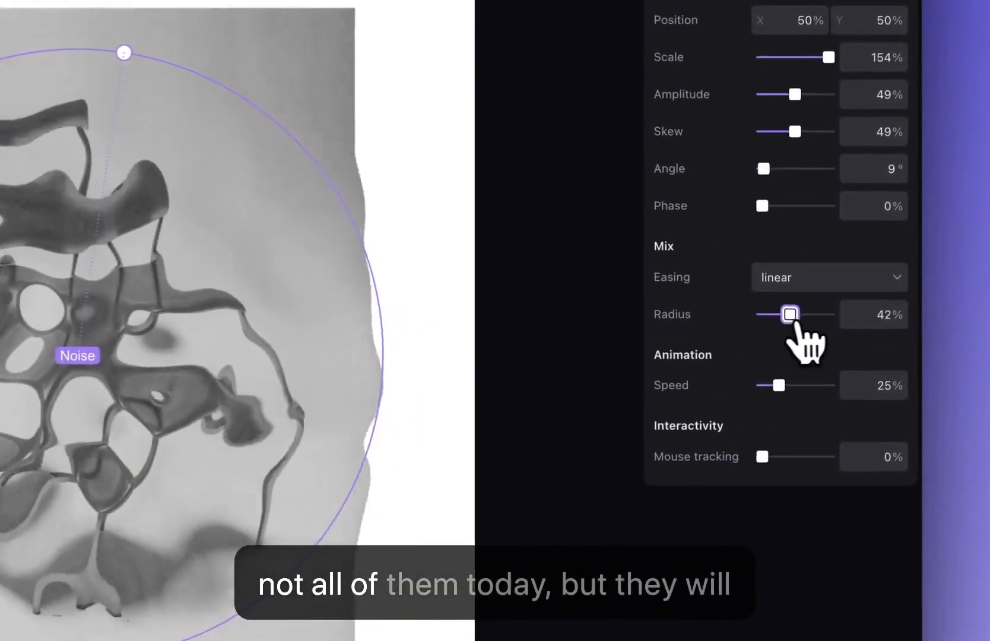
Reduce the noise radius to 0%, position it at 50% X and 48% Y, and set its mouse tracking to 100%
{"action": "left_click_drag", "start_coordinate": [795, 324], "coordinate": [769, 333]}
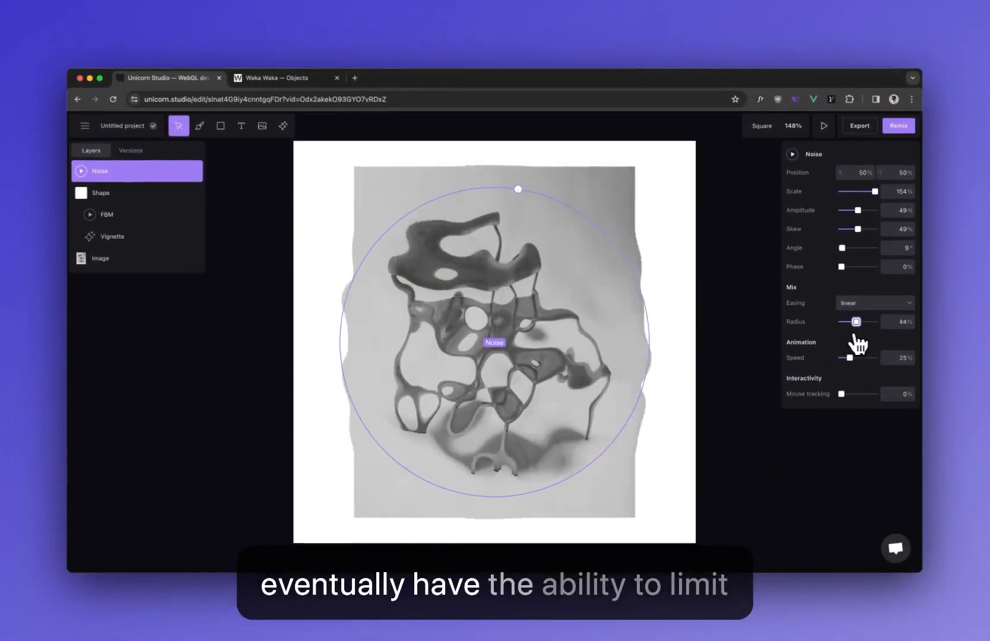
{"action": "left_click_drag", "start_coordinate": [865, 343], "coordinate": [843, 347]}
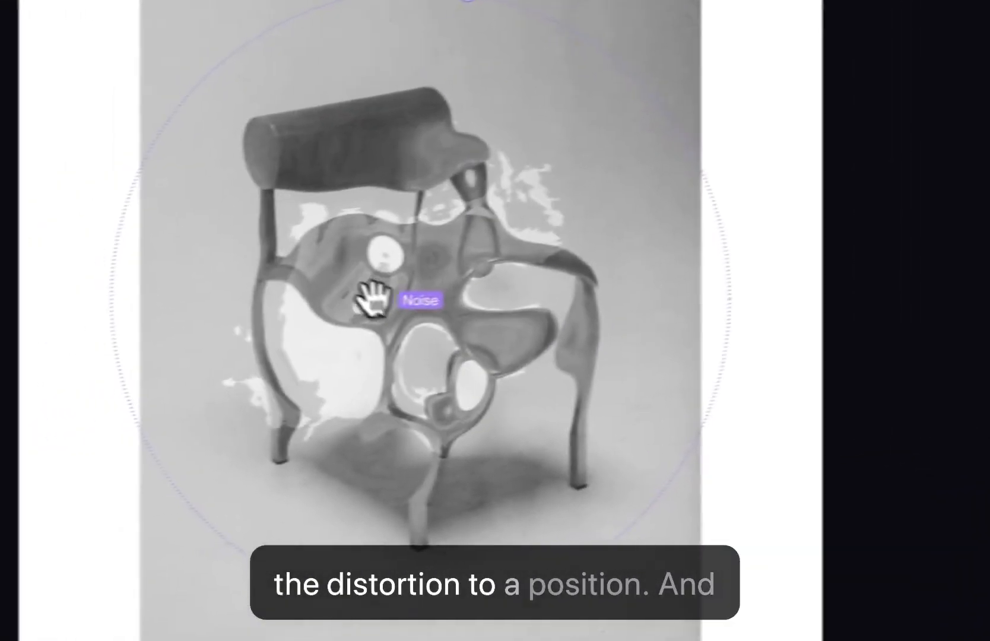
{"action": "left_click_drag", "start_coordinate": [373, 297], "coordinate": [649, 318]}
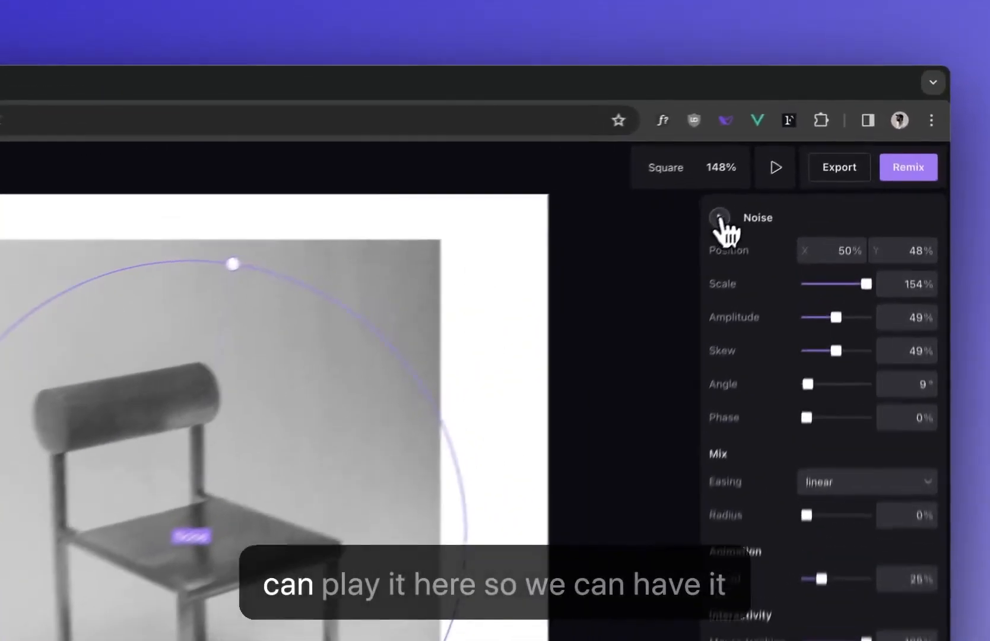
Start the noise layer's animation and reduce its amplitude to 4%
{"action": "left_click", "coordinate": [793, 154]}
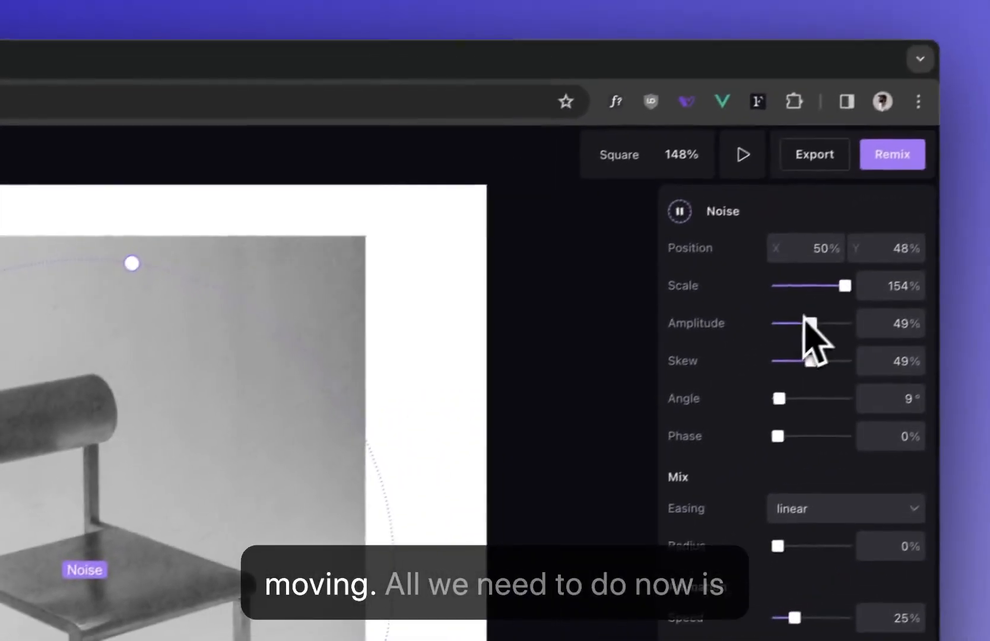
{"action": "left_click_drag", "start_coordinate": [809, 331], "coordinate": [776, 334]}
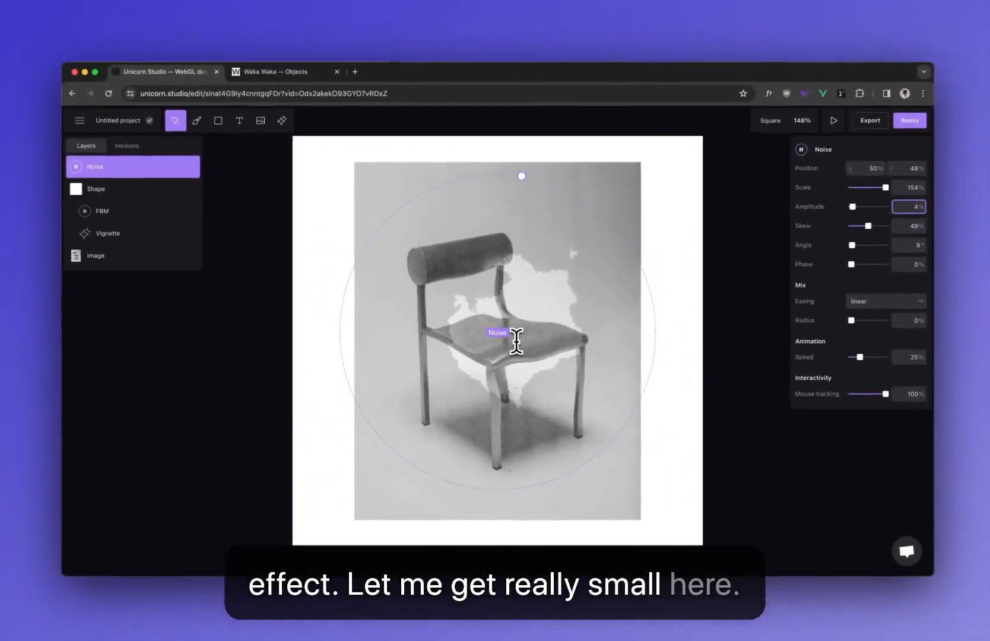
{"action": "left_click", "coordinate": [550, 311]}
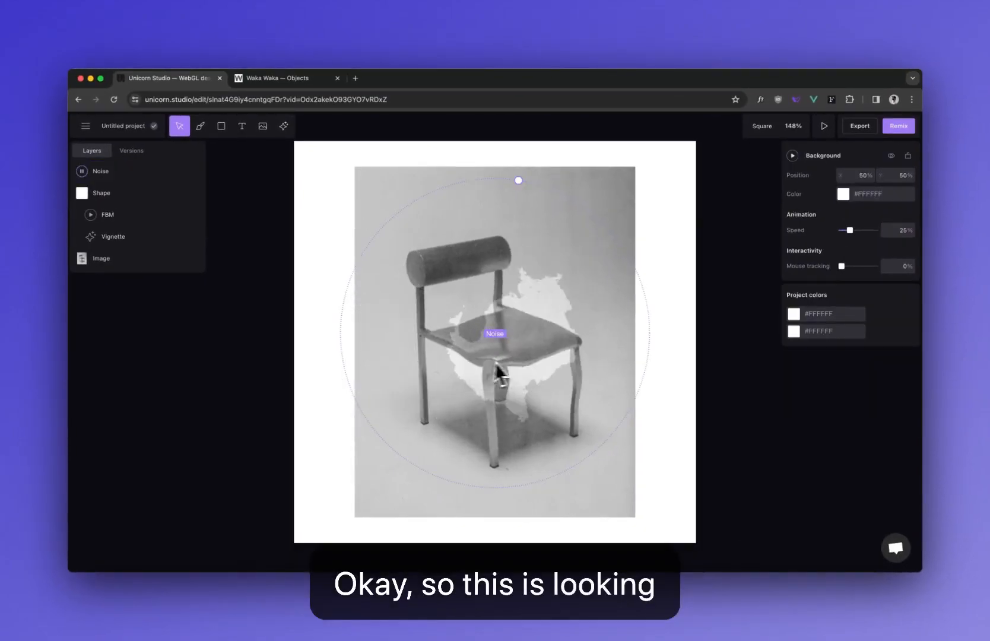
Preview the mouse-following distortion over the chair and return to editing
{"action": "left_click", "coordinate": [824, 126]}
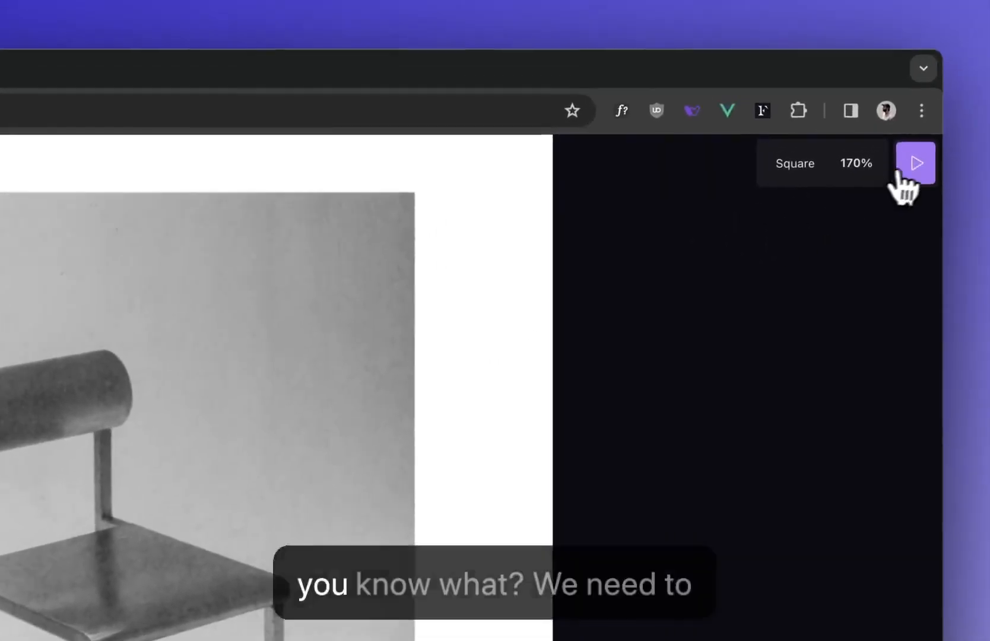
{"action": "left_click", "coordinate": [908, 125]}
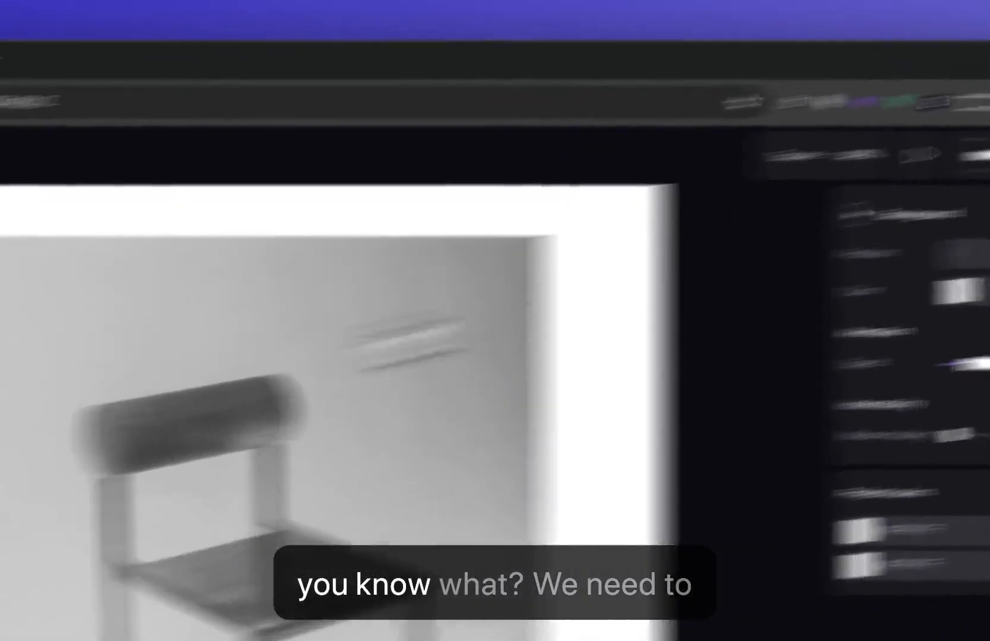
Start the FBM effect's animation and check the combined motion in preview mode
{"action": "left_click", "coordinate": [59, 261]}
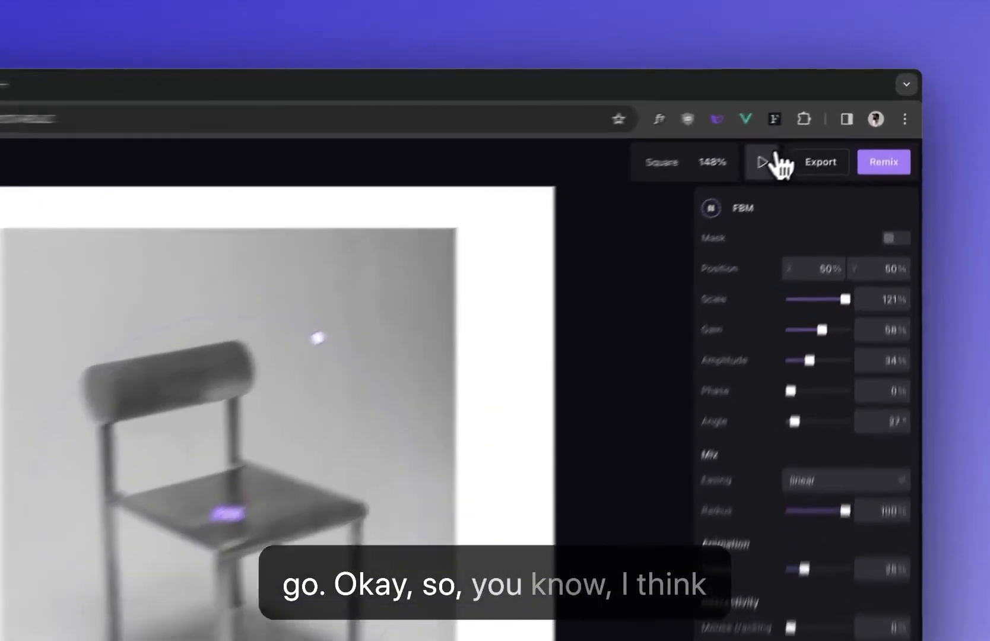
{"action": "left_click", "coordinate": [824, 126]}
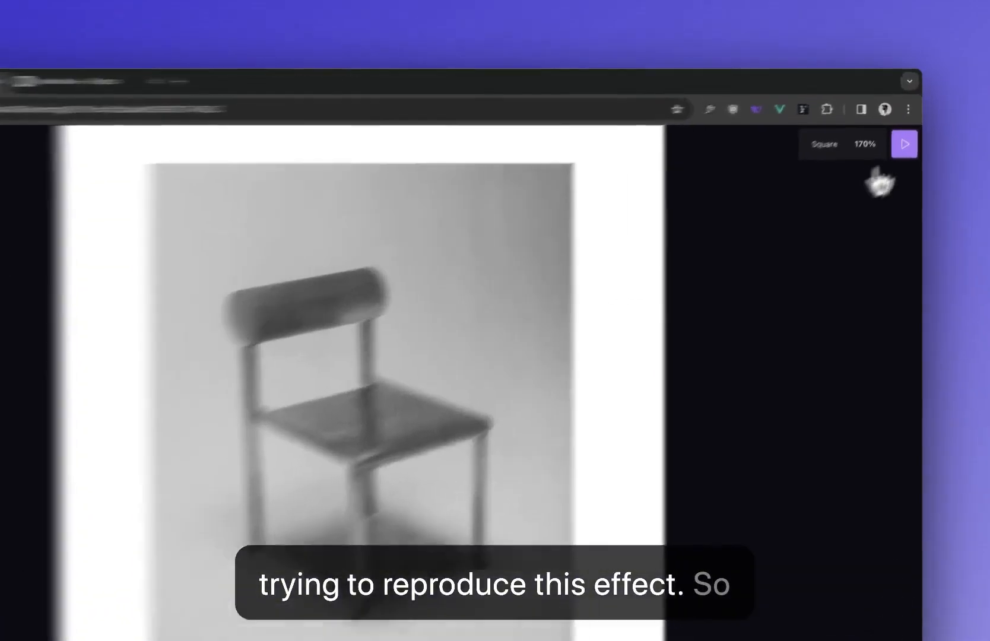
{"action": "left_click", "coordinate": [909, 127]}
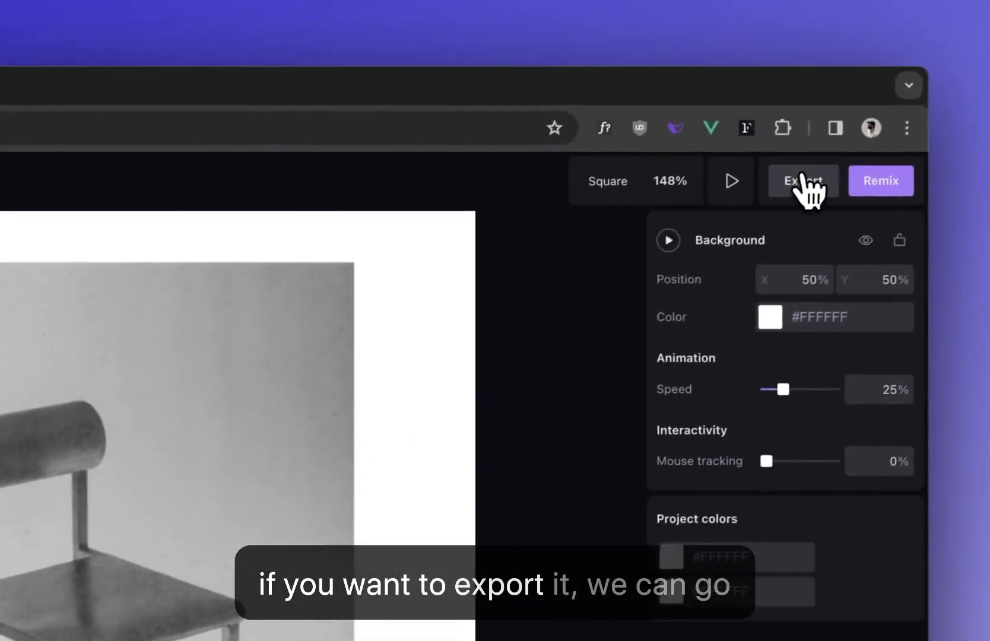
Open the export settings for embedding the scene
{"action": "left_click", "coordinate": [857, 156]}
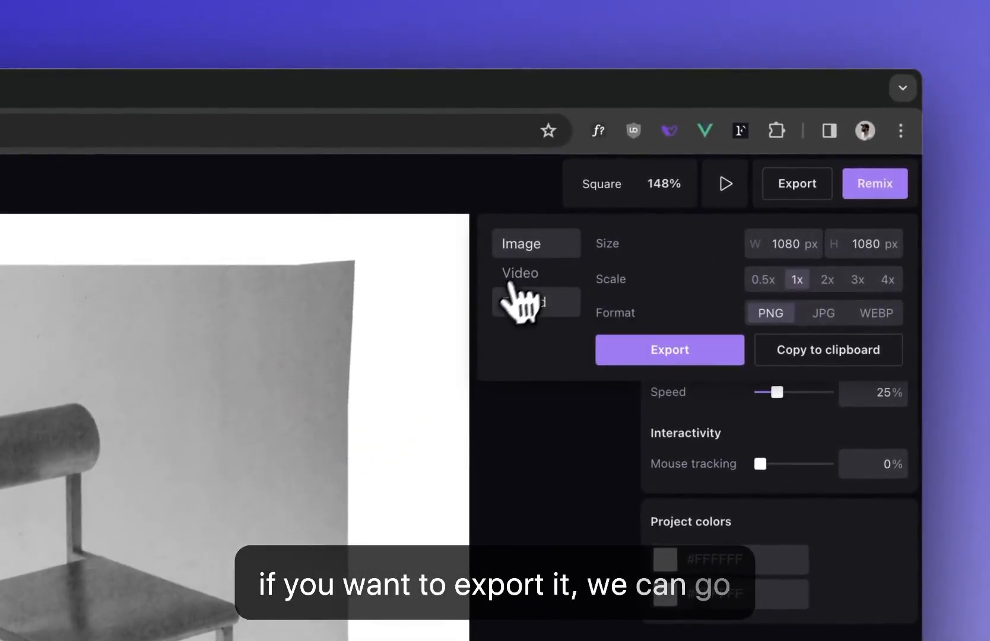
{"action": "left_click", "coordinate": [515, 301]}
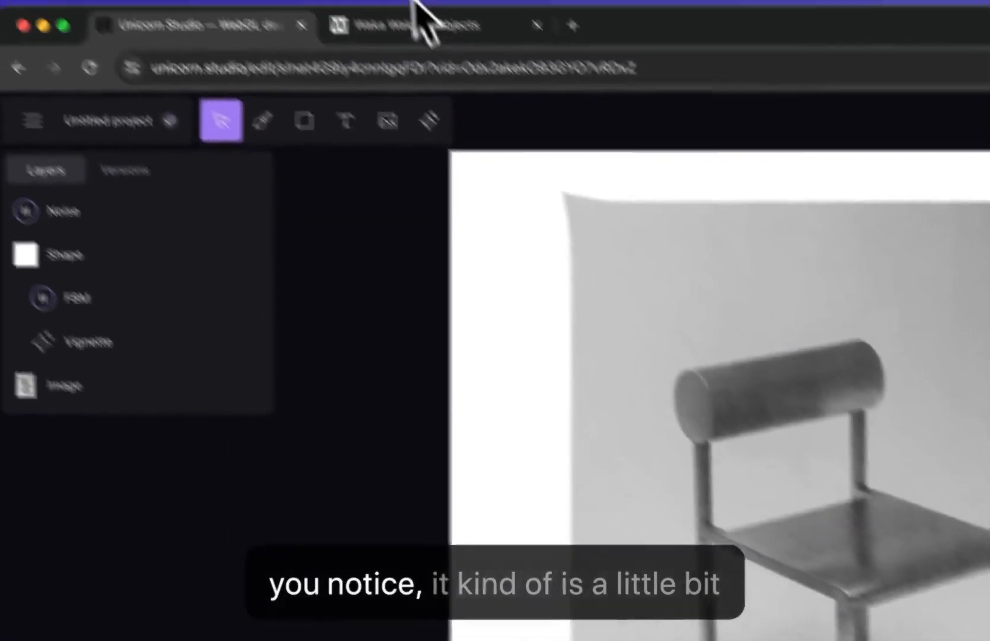
Examine how the reference effect follows the mouse on the Waka Waka Objects page, then return to Unicorn Studio
{"action": "left_click", "coordinate": [391, 25]}
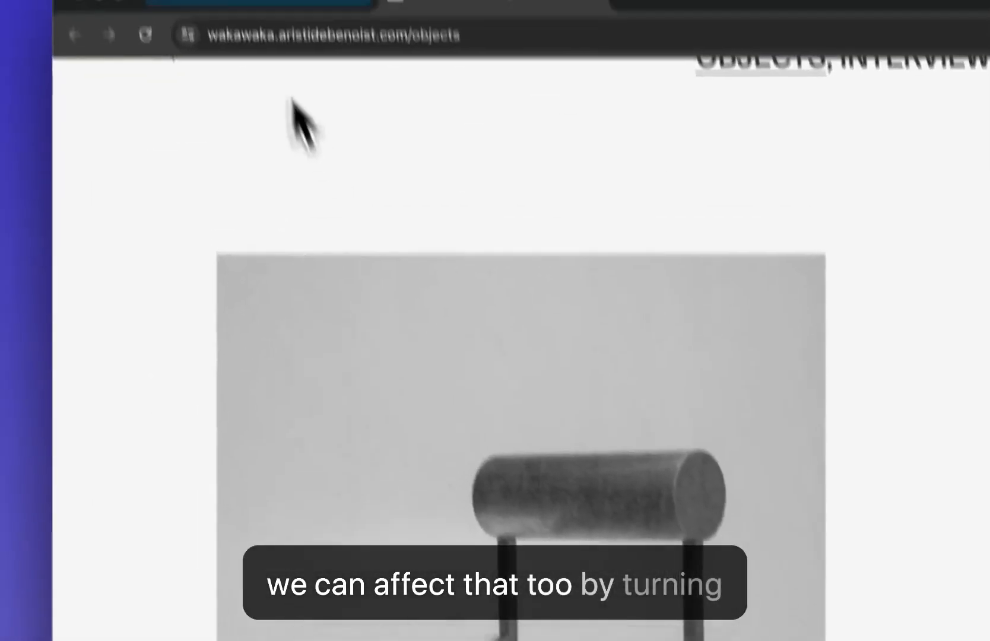
{"action": "left_click", "coordinate": [267, 82]}
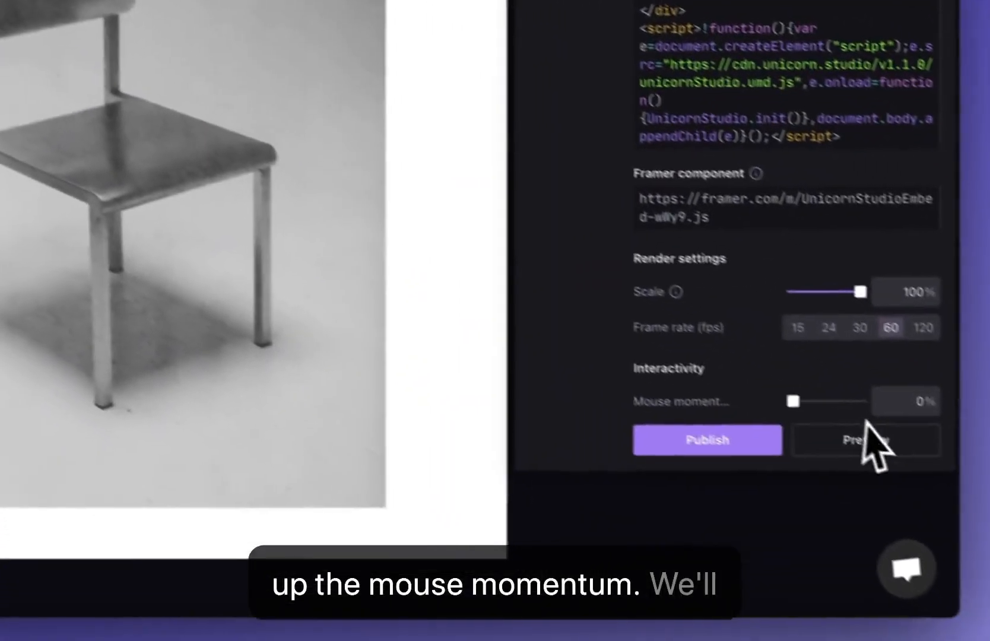
Set the embed's mouse momentum to 200% and open its preview
{"action": "left_click_drag", "start_coordinate": [759, 389], "coordinate": [844, 392]}
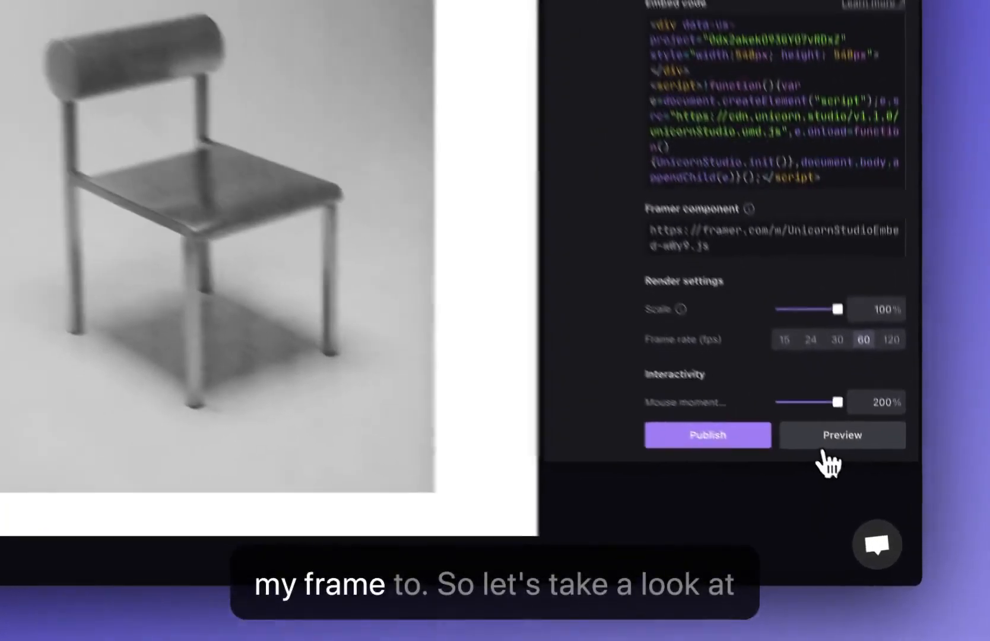
{"action": "left_click", "coordinate": [865, 484]}
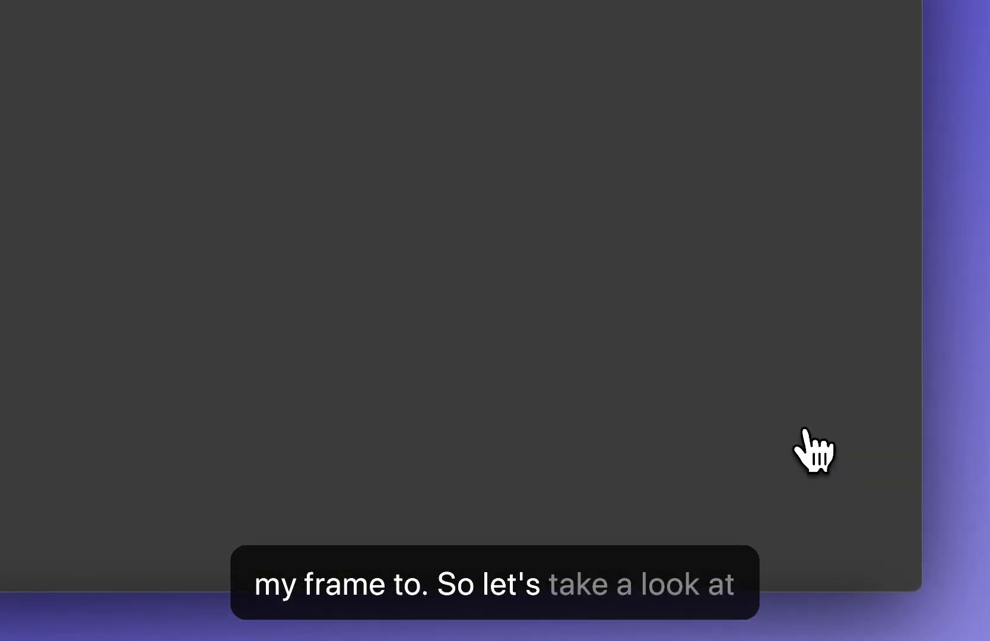